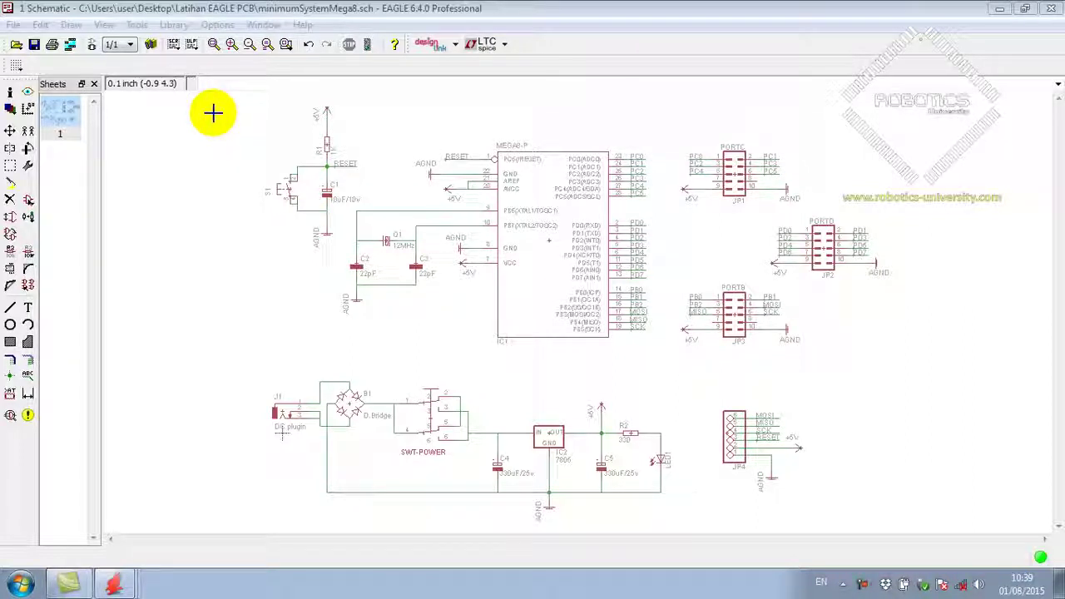
Step: Generate the minimumSystemMega8.brd board from the schematic and dismiss the colour-scheme notification
left_click(213, 114)
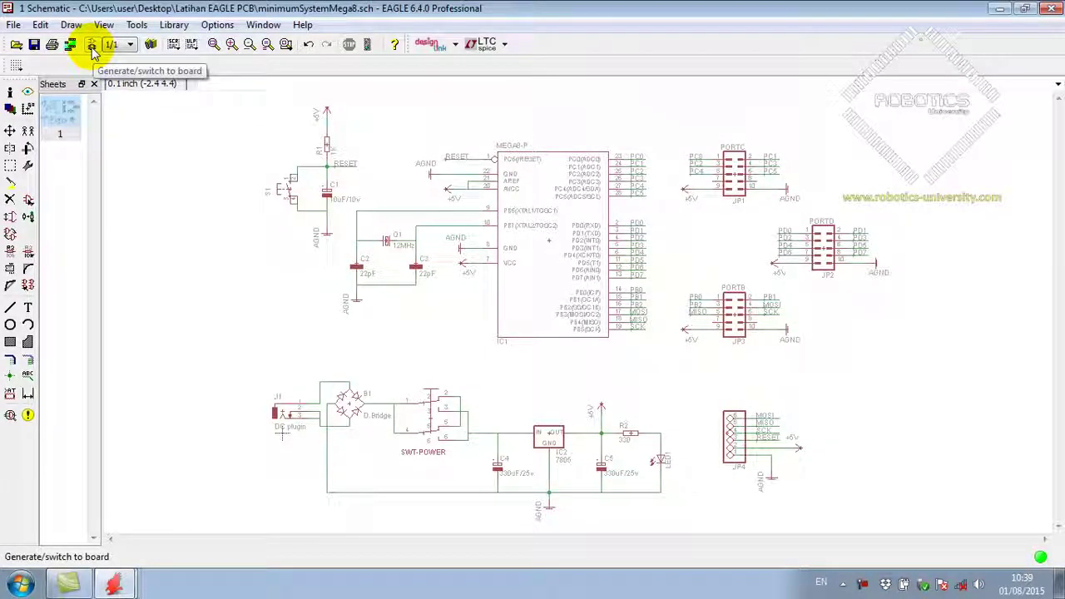
left_click(92, 47)
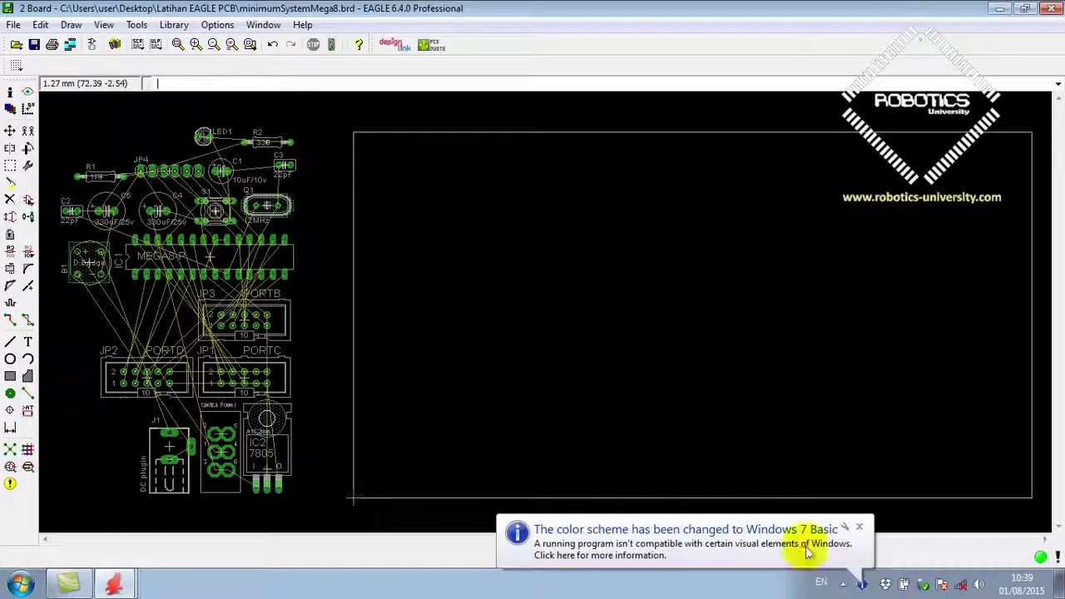
left_click(859, 526)
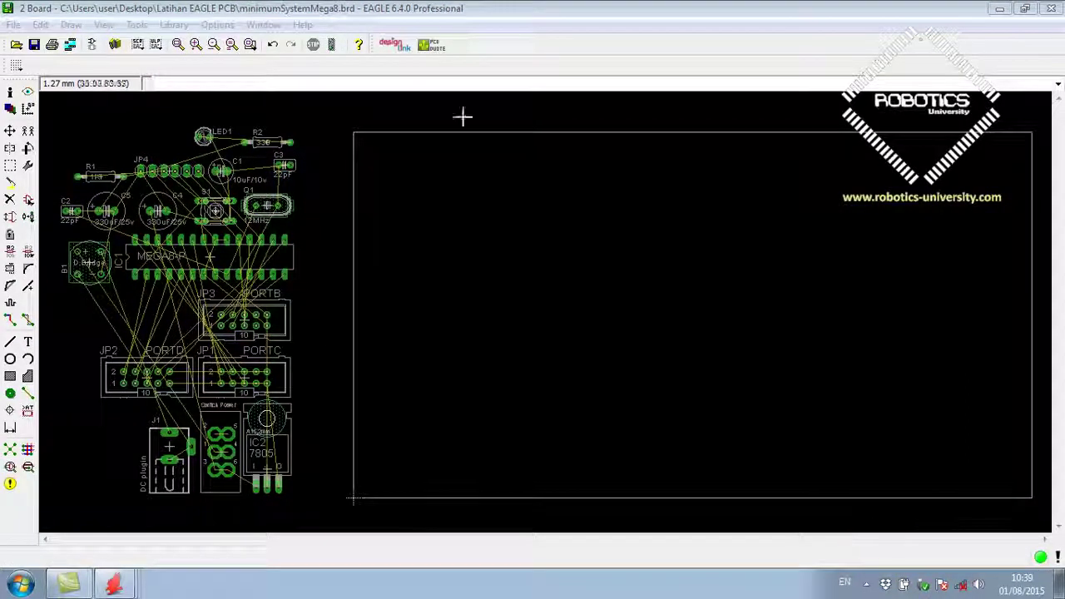
left_click(605, 15)
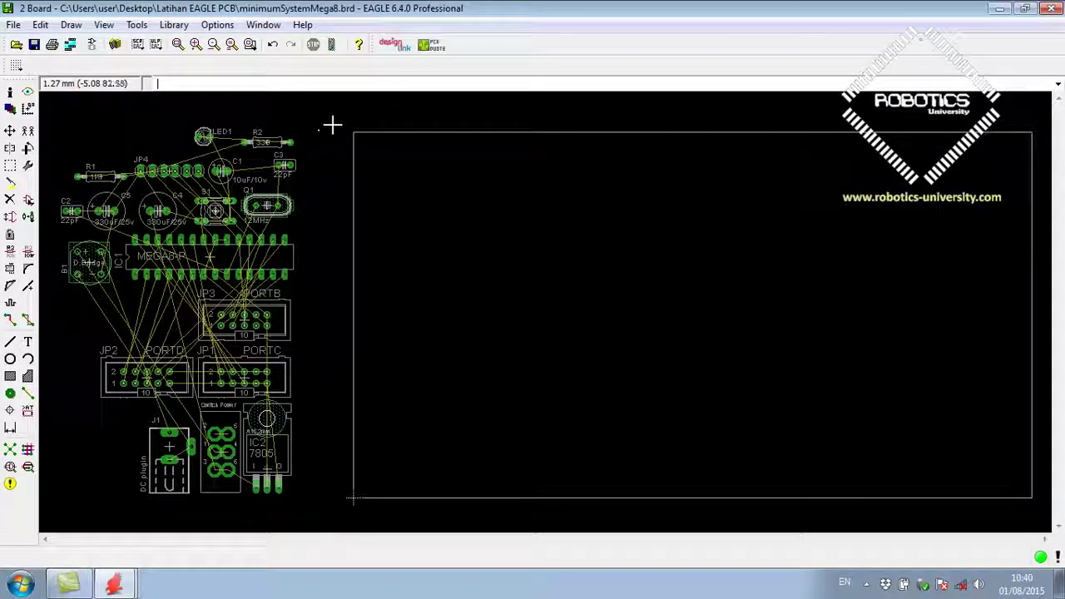
left_click(180, 85)
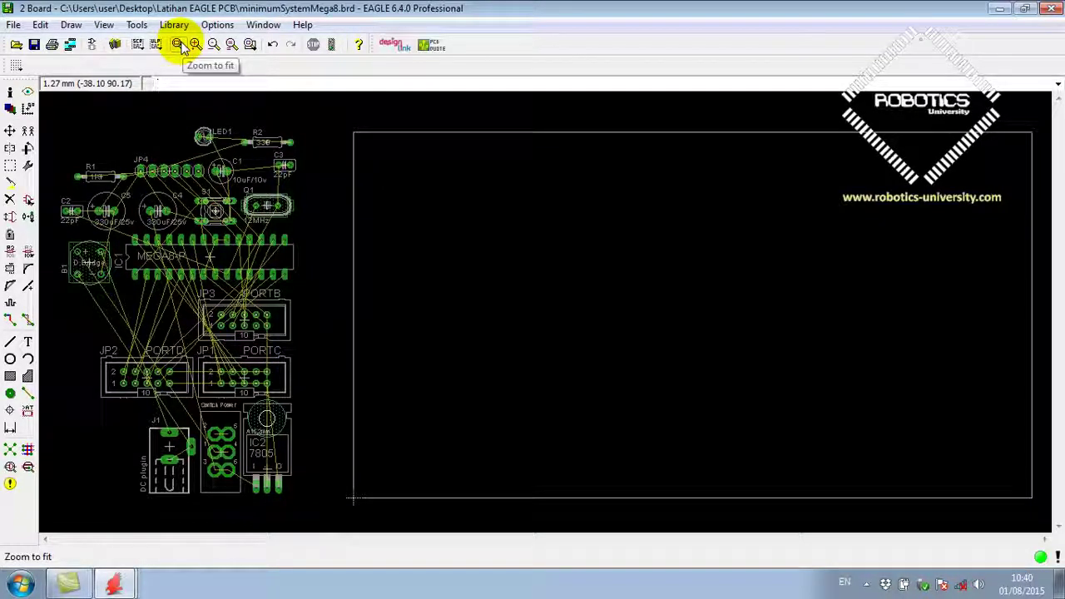
left_click(180, 45)
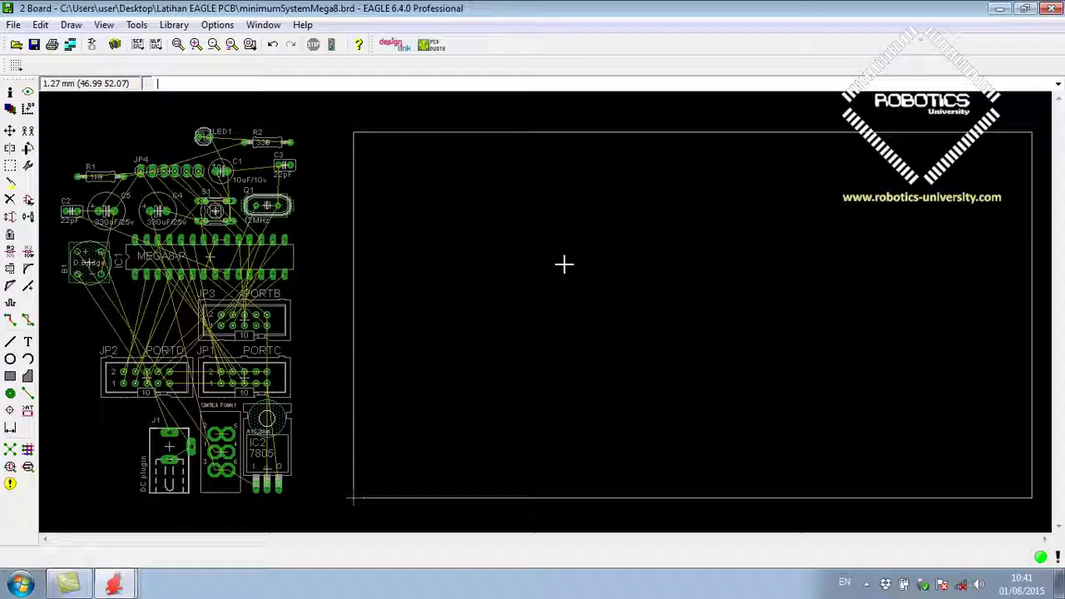
scroll(565, 264, "down", 1)
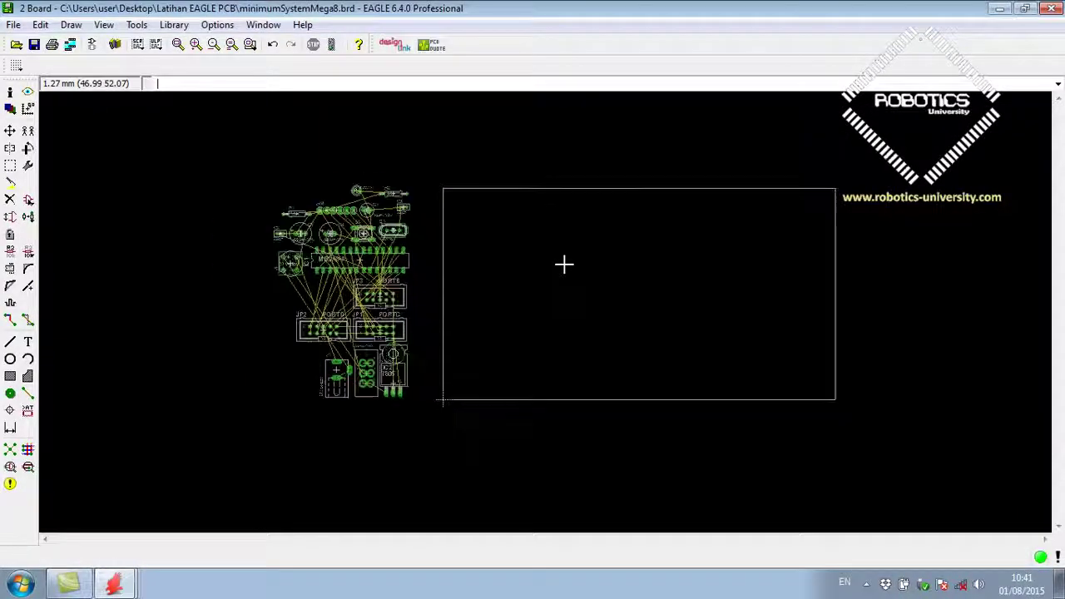
scroll(565, 264, "down", 1)
scroll(565, 264, "up", 5)
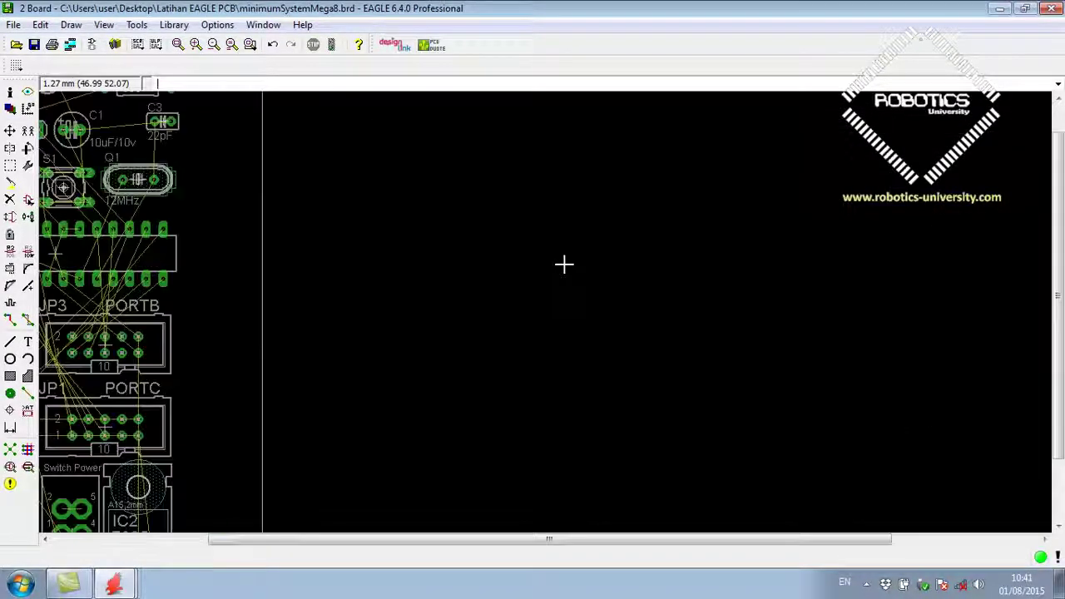
scroll(564, 264, "down", 3)
scroll(564, 265, "down", 2)
scroll(633, 264, "down", 2)
scroll(630, 263, "up", 3)
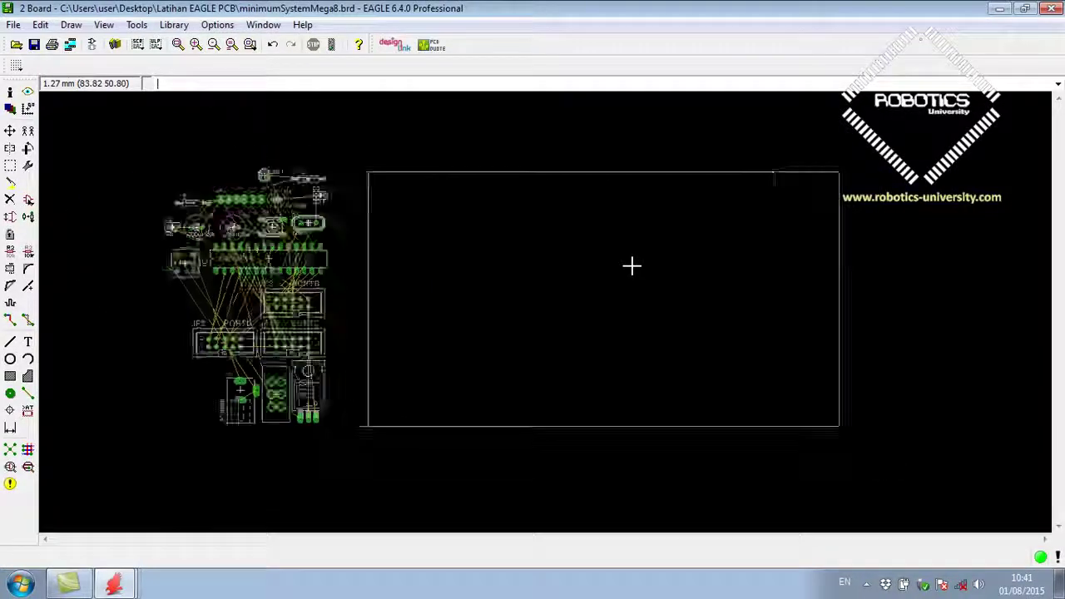
scroll(582, 288, "down", 2)
scroll(582, 288, "up", 3)
scroll(590, 288, "down", 3)
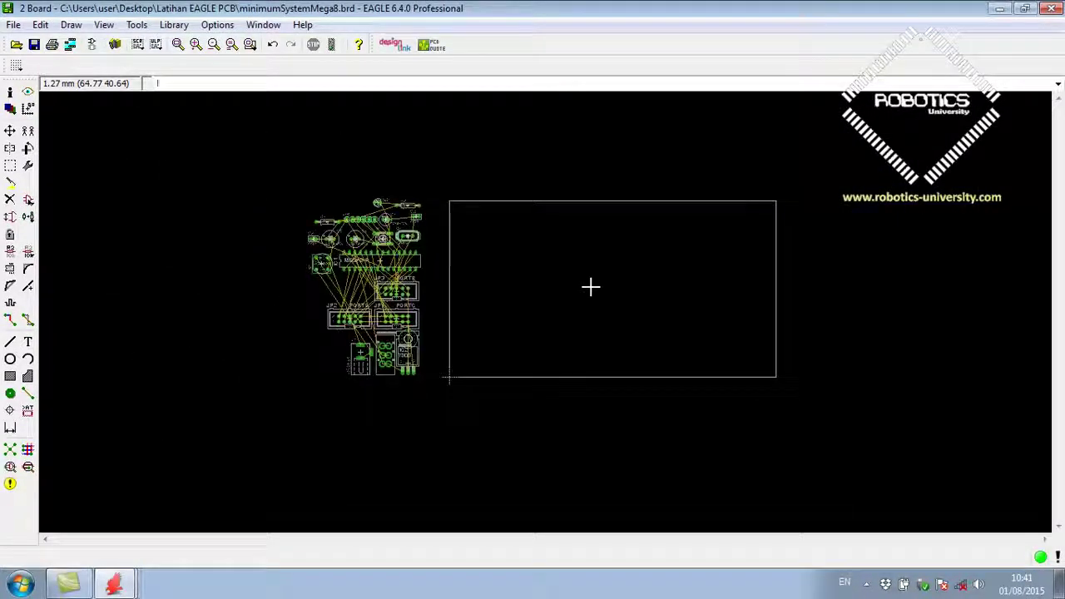
scroll(590, 287, "up", 2)
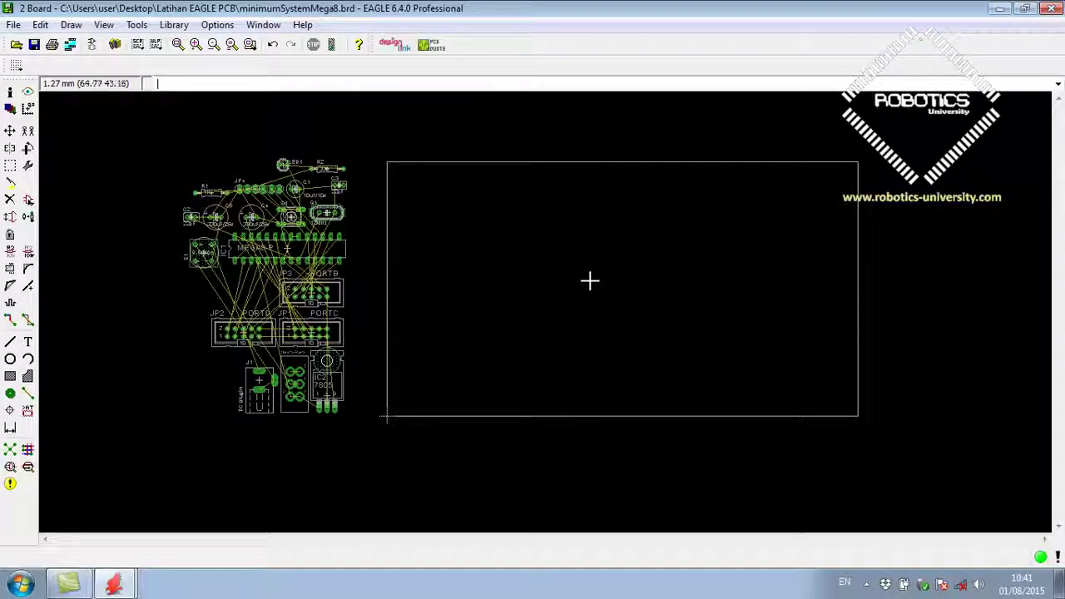
scroll(589, 281, "up", 1)
scroll(589, 280, "down", 1)
scroll(589, 281, "up", 4)
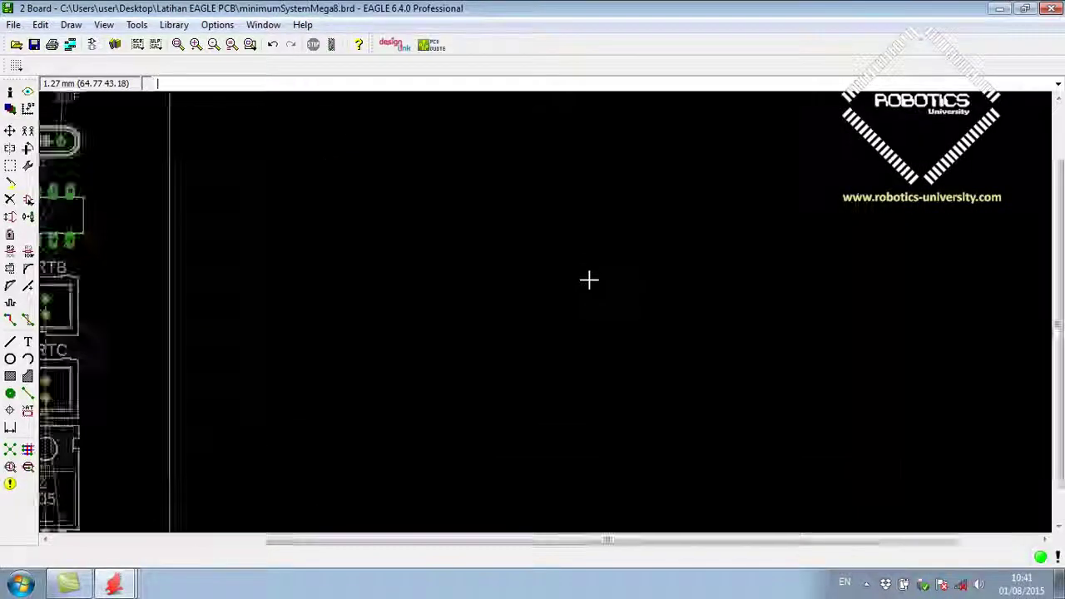
scroll(589, 281, "down", 3)
scroll(249, 190, "up", 2)
scroll(249, 190, "up", 2)
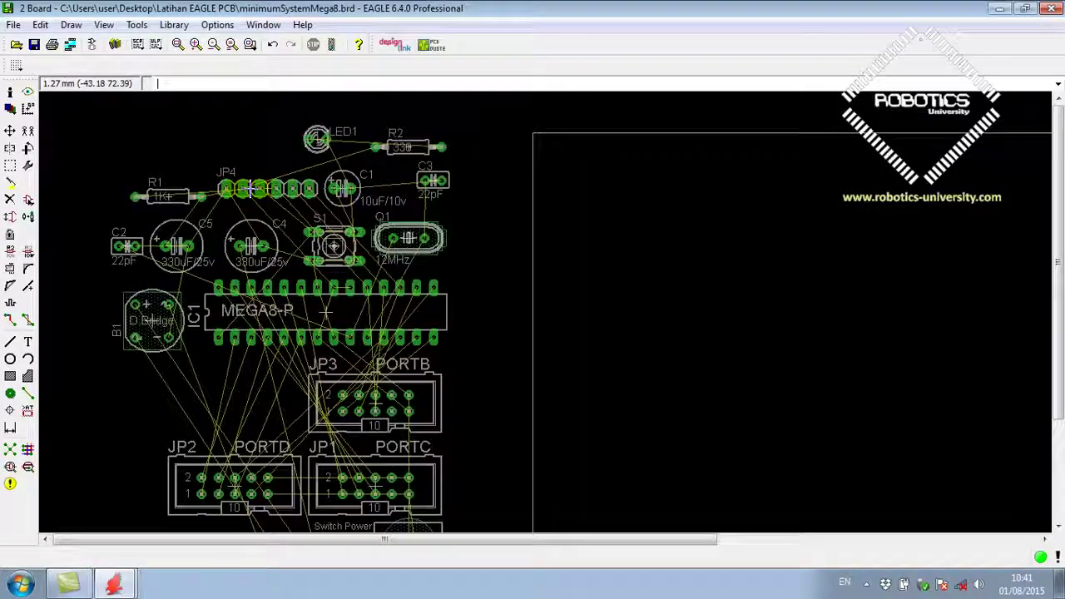
scroll(249, 190, "down", 1)
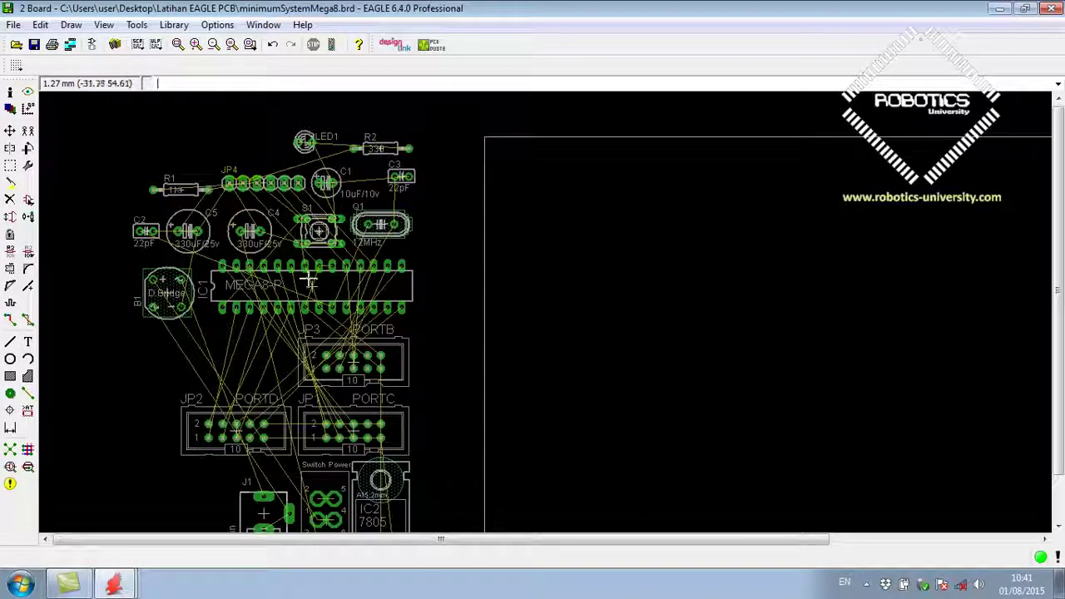
scroll(307, 287, "up", 2)
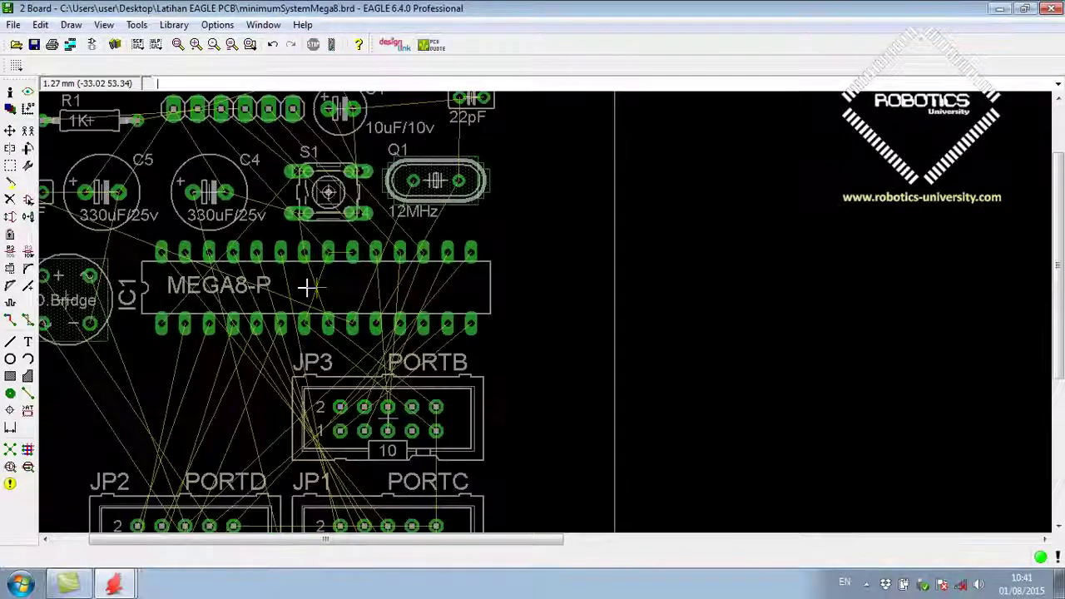
scroll(307, 287, "down", 3)
scroll(307, 287, "up", 3)
scroll(307, 287, "up", 2)
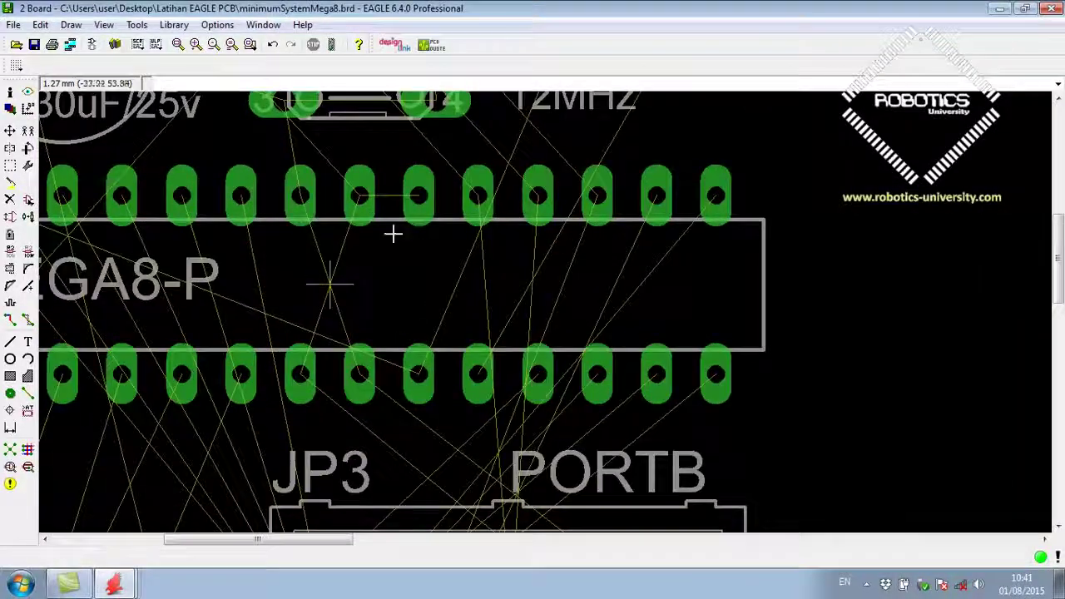
scroll(307, 272, "up", 1)
scroll(308, 271, "up", 2)
scroll(472, 273, "down", 2)
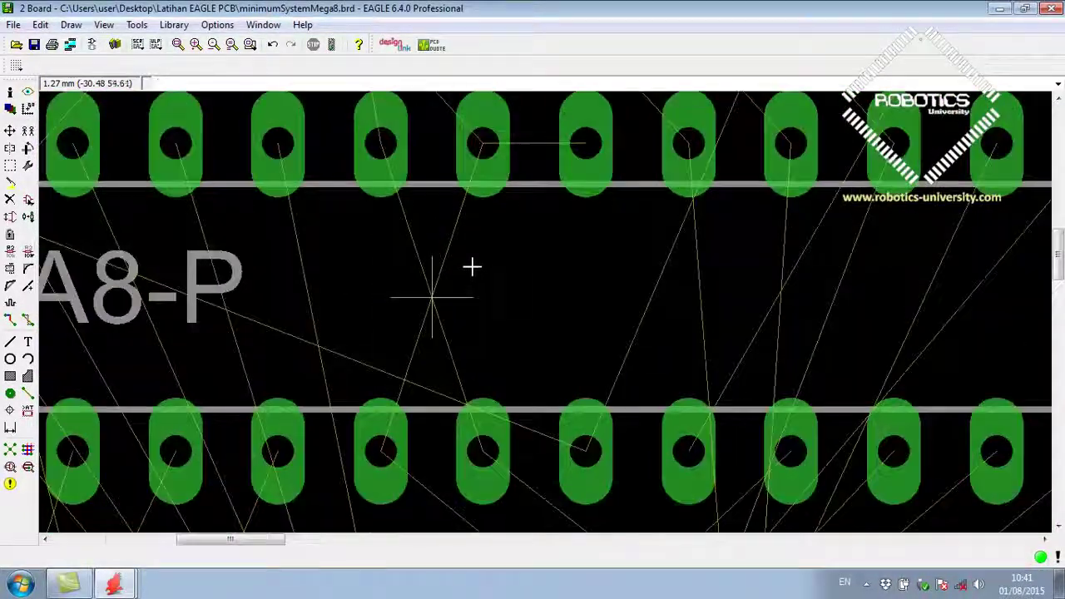
scroll(471, 266, "down", 3)
scroll(307, 225, "down", 1)
scroll(307, 225, "down", 3)
scroll(306, 225, "down", 1)
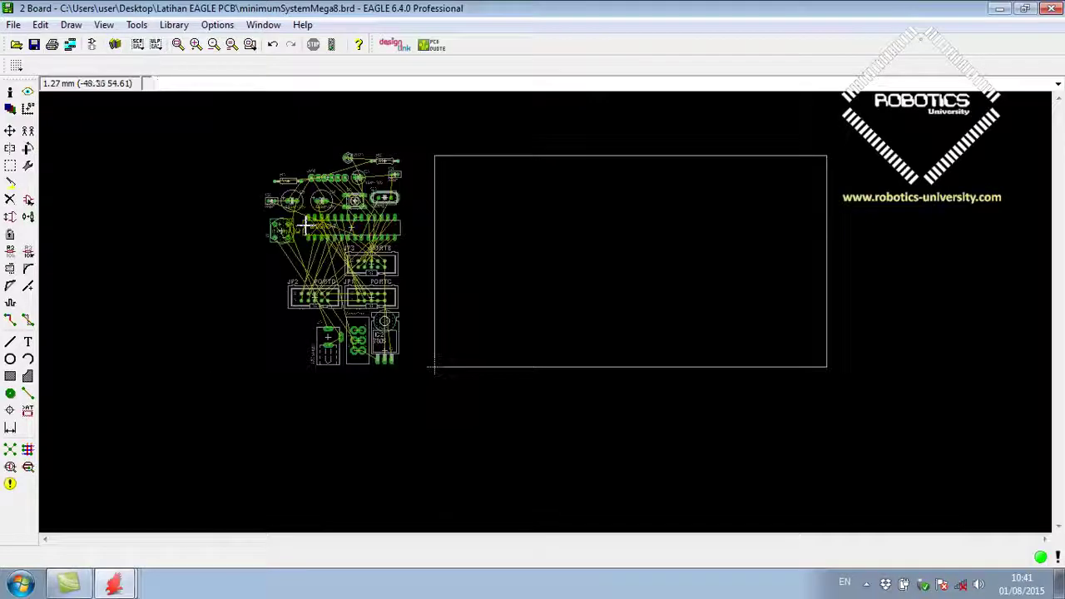
scroll(423, 143, "up", 1)
scroll(416, 148, "up", 1)
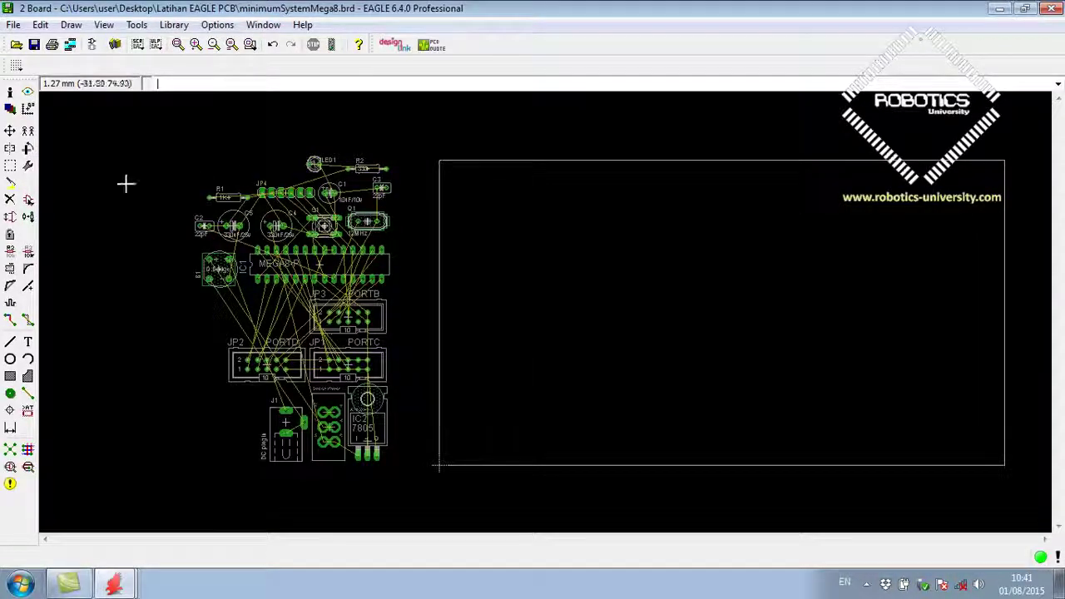
Step: Move IC1 vertically into the board outline, then rotate it back to horizontal
left_click(10, 132)
scroll(325, 266, "up", 2)
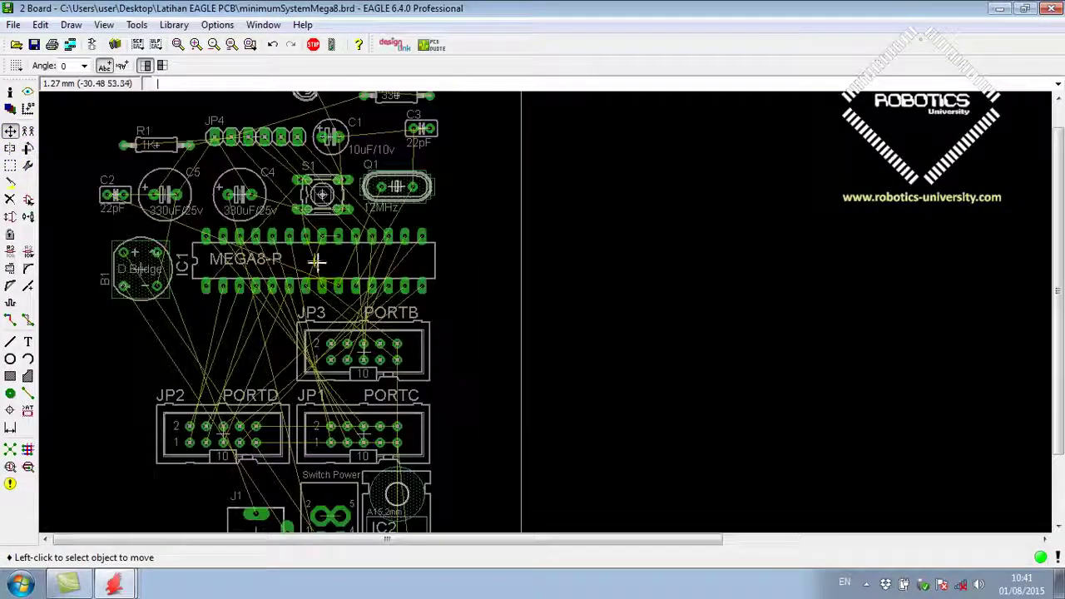
left_click(281, 261)
scroll(255, 244, "down", 2)
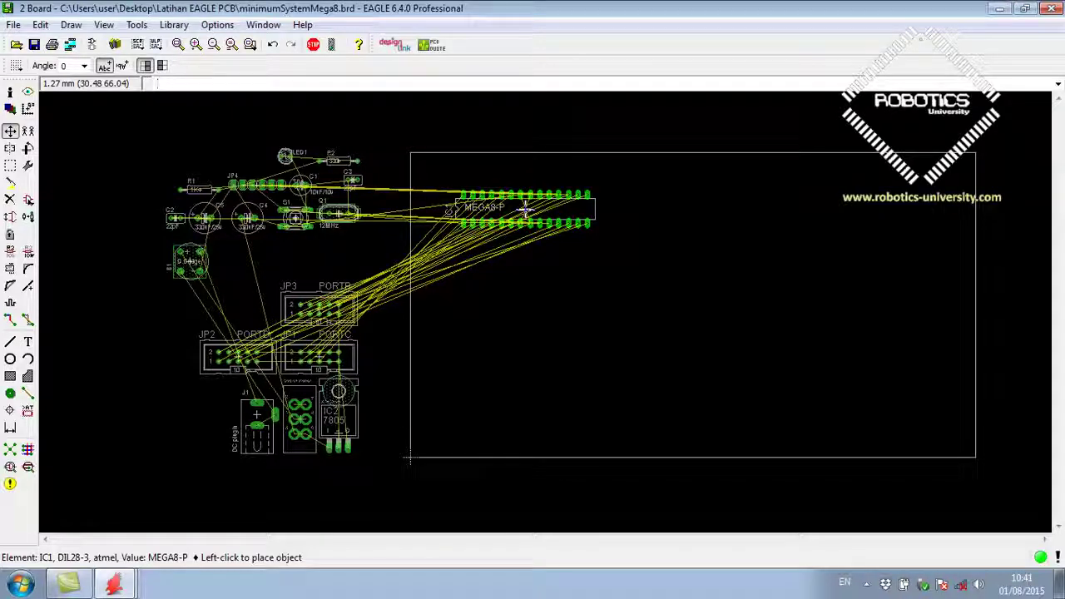
right_click(520, 214)
right_click(513, 218)
right_click(513, 218)
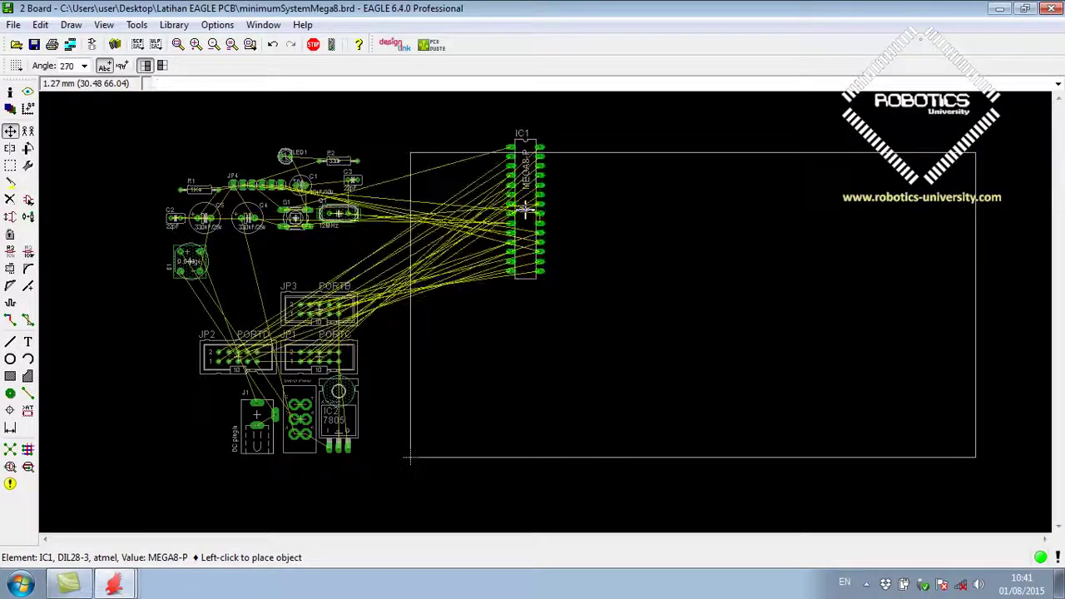
left_click(500, 246)
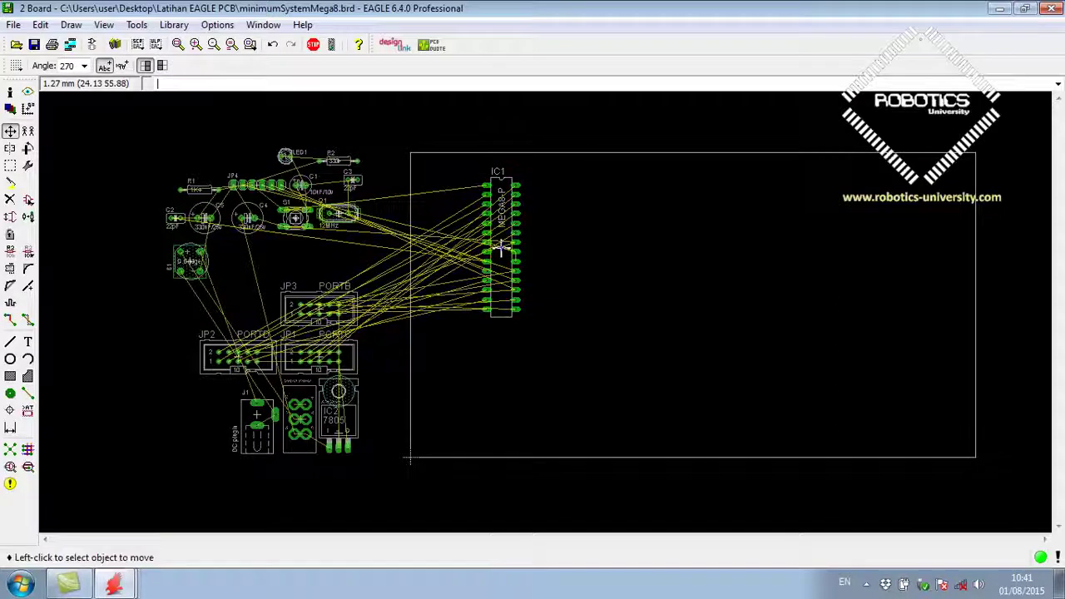
left_click(28, 151)
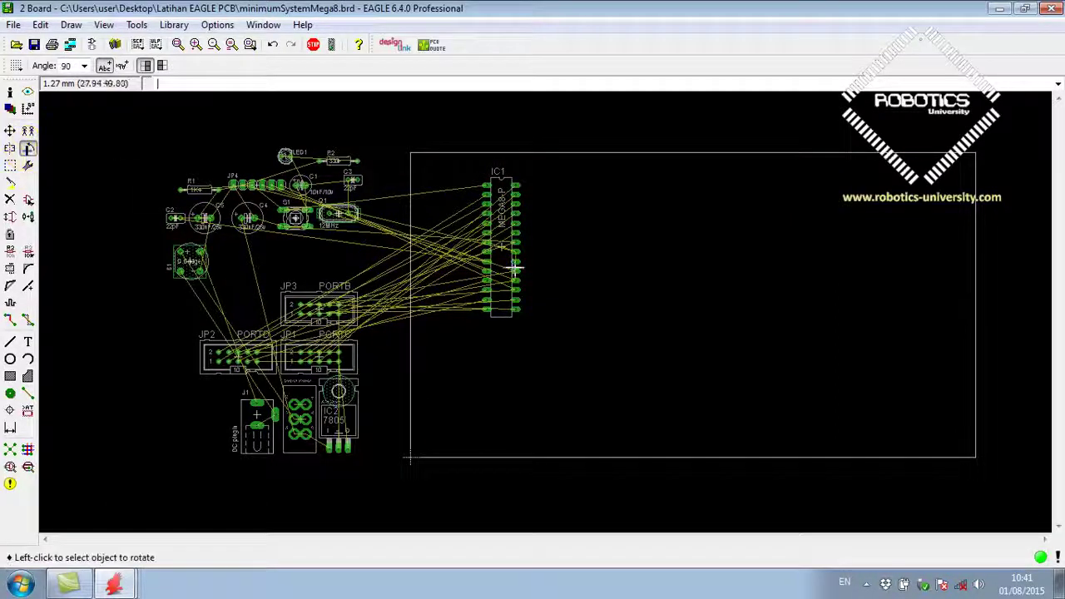
left_click(503, 248)
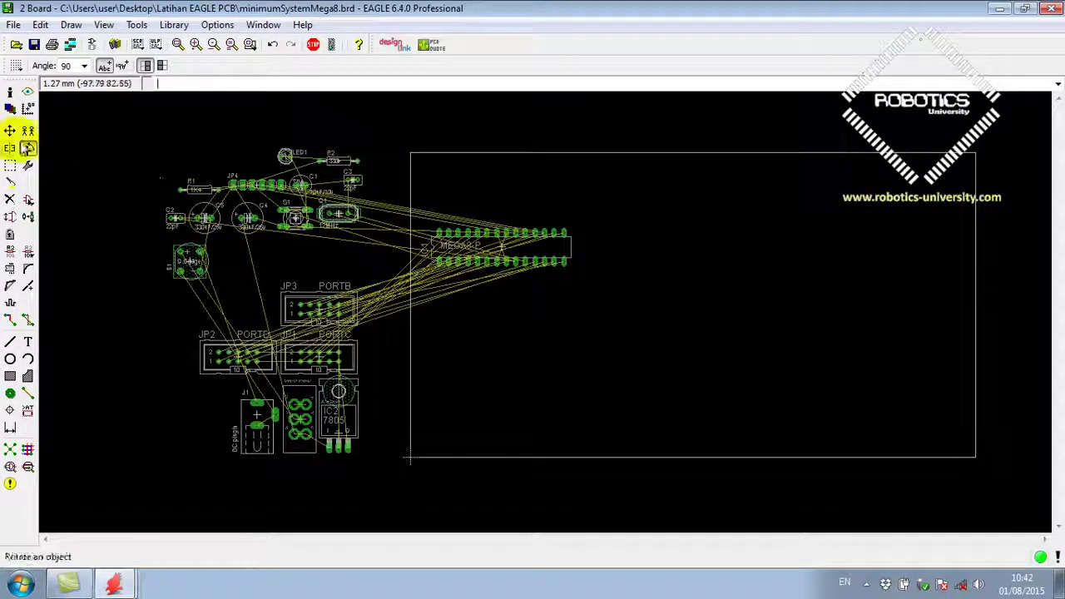
Step: Reposition IC1 horizontally beside the other components, left of the board outline
left_click(10, 131)
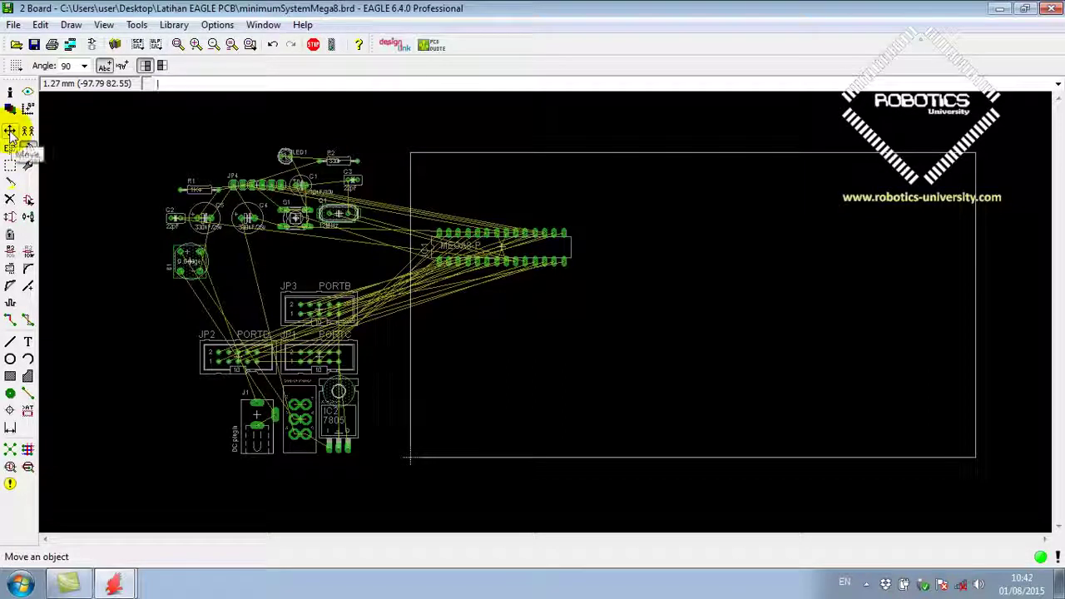
left_click(10, 134)
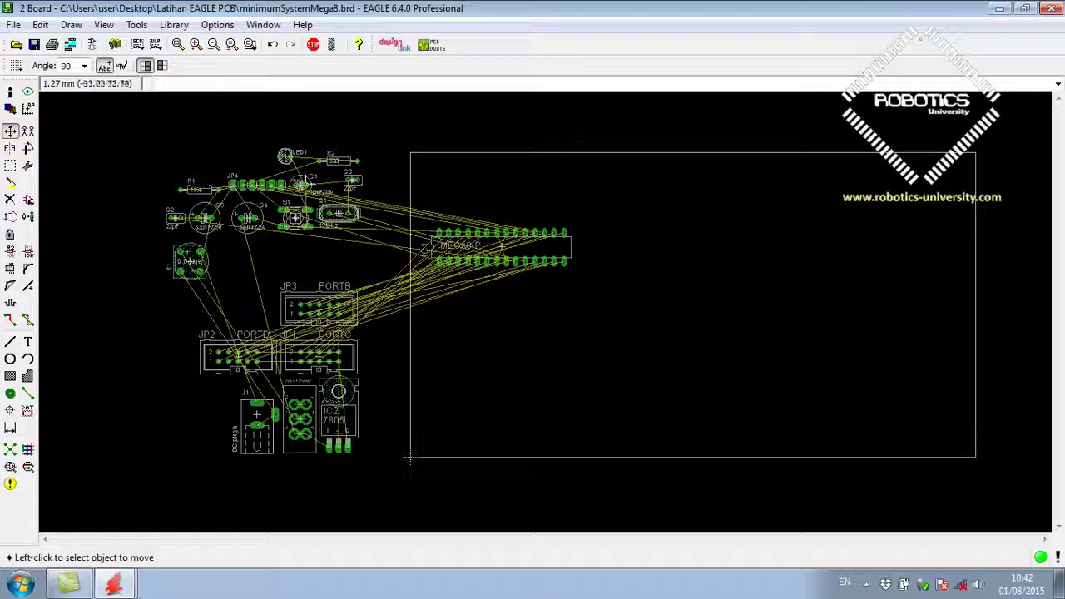
left_click(499, 247)
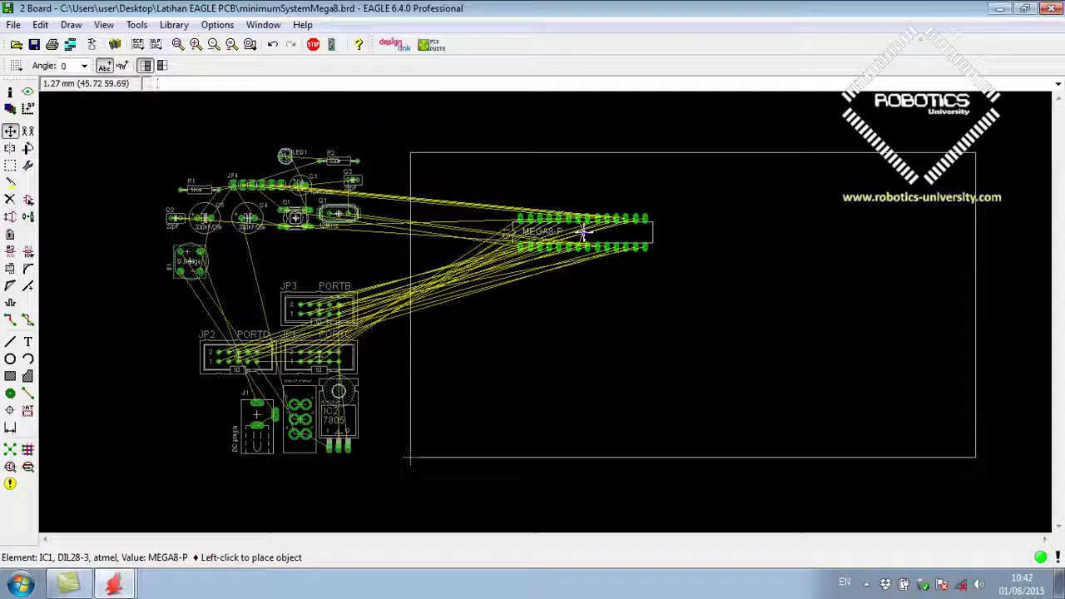
right_click(583, 233)
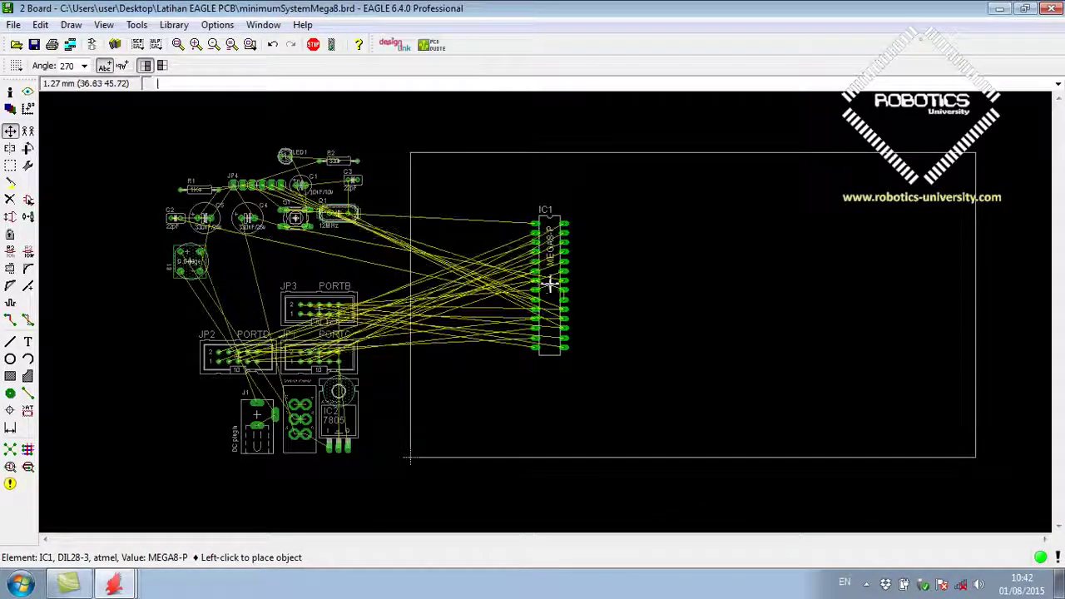
left_click(550, 285)
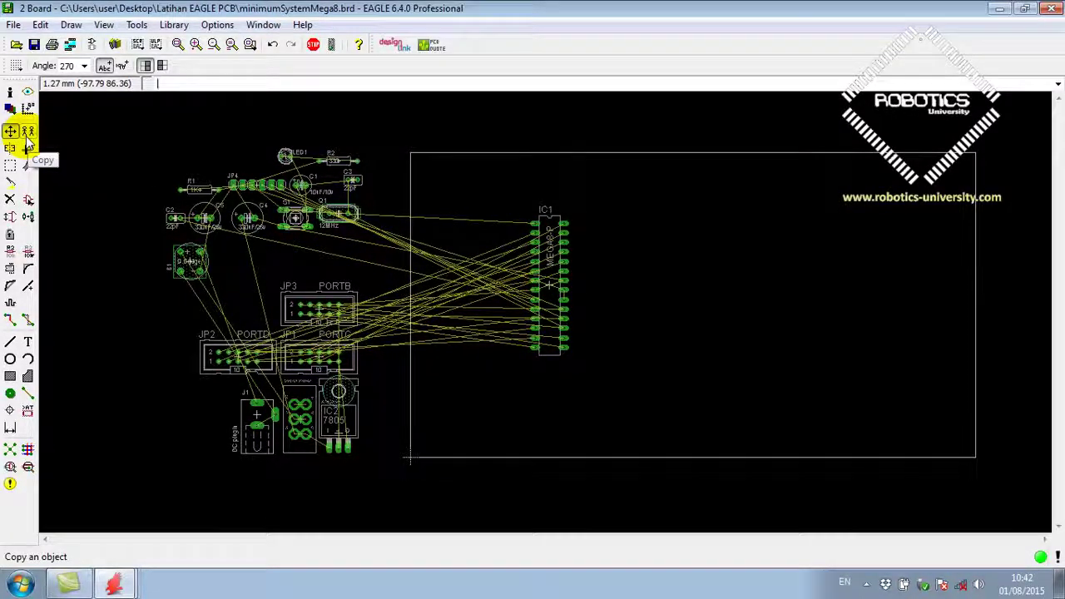
left_click(550, 281)
right_click(325, 253)
left_click(320, 258)
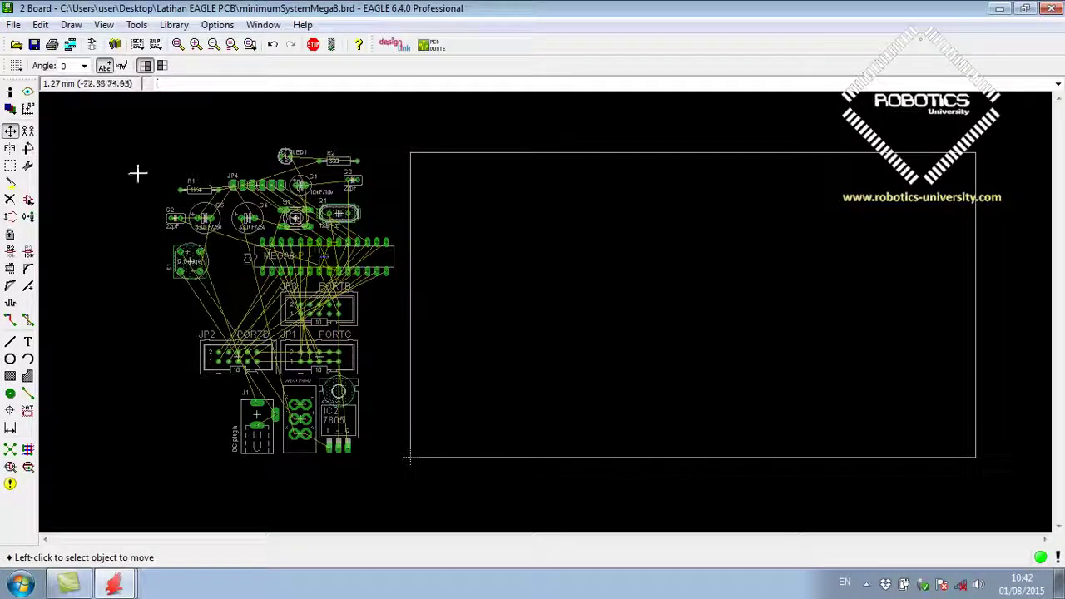
left_click(325, 253)
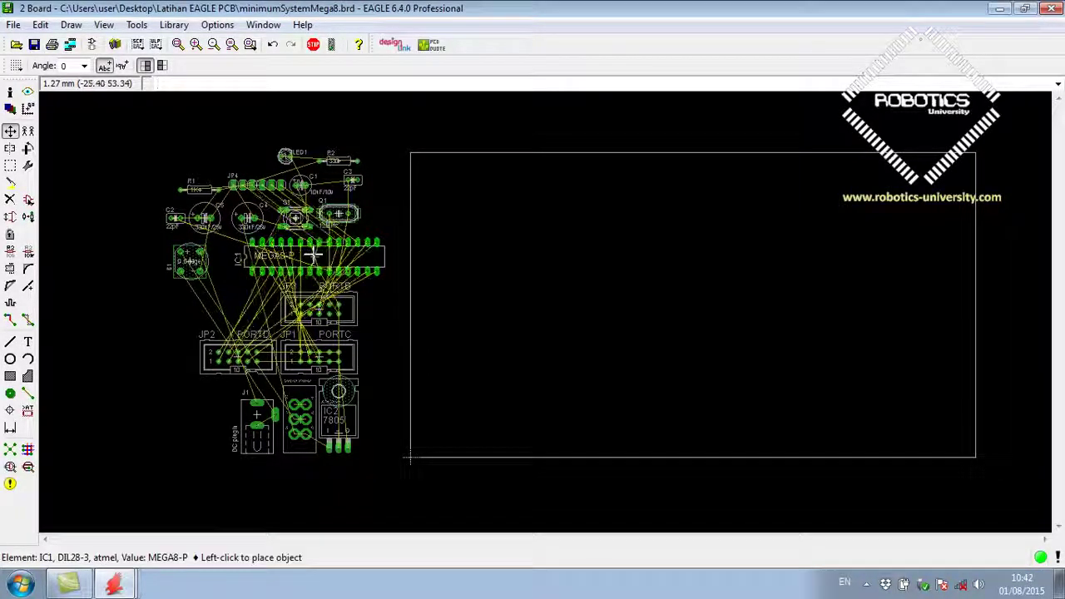
left_click(298, 255)
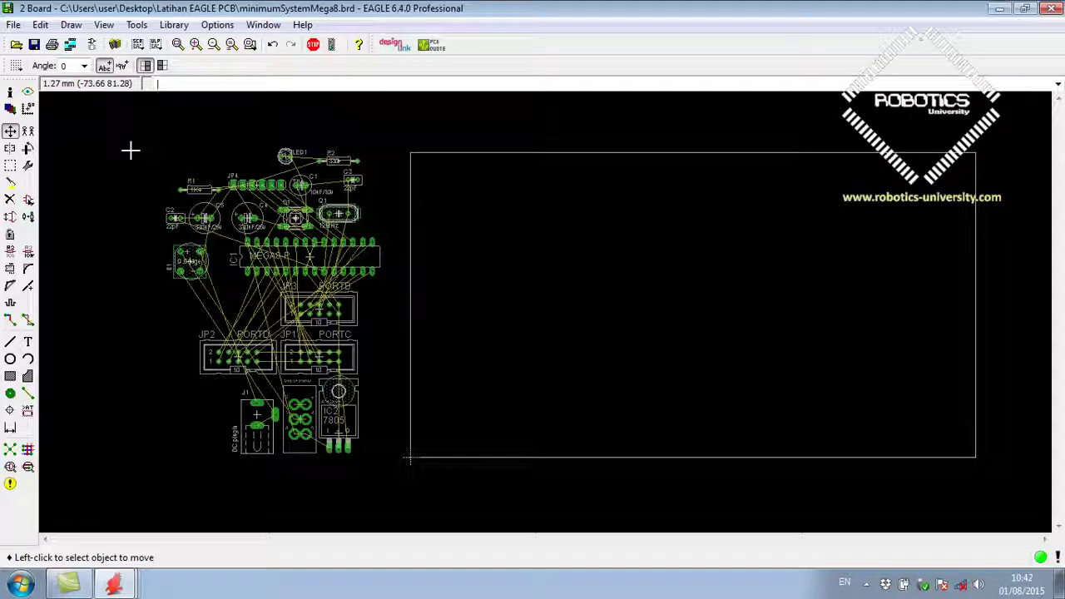
Step: Add a text label with the user's name left of the components
left_click(27, 341)
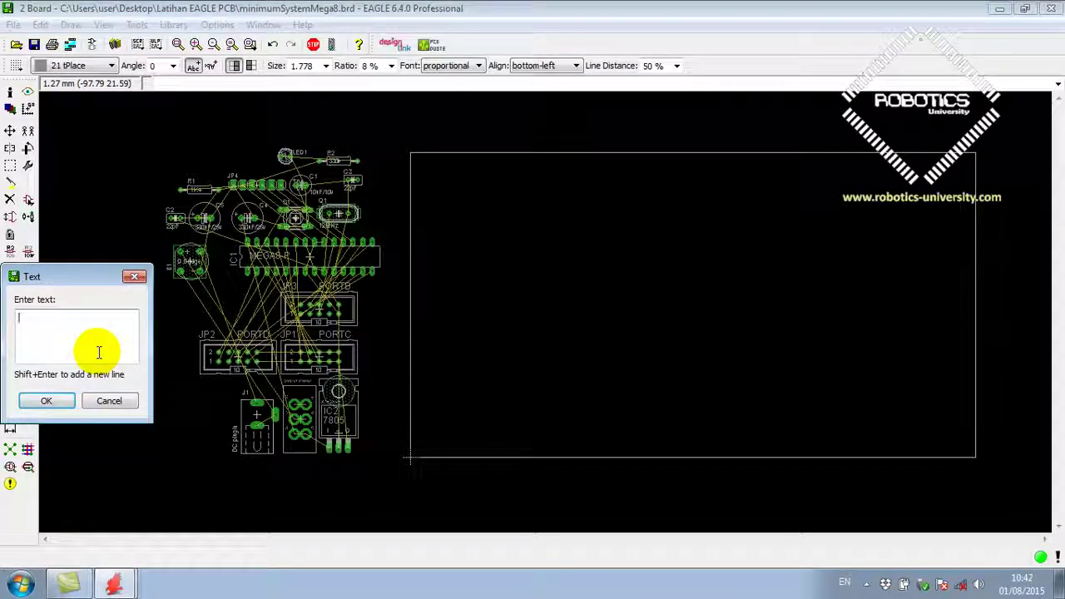
type("Taufiq")
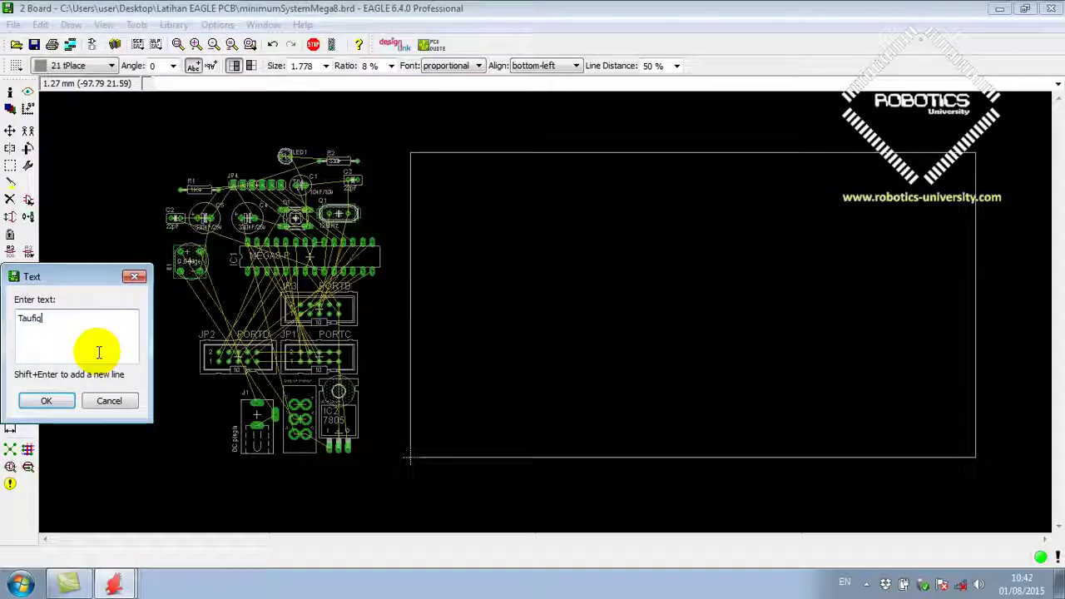
key("Return")
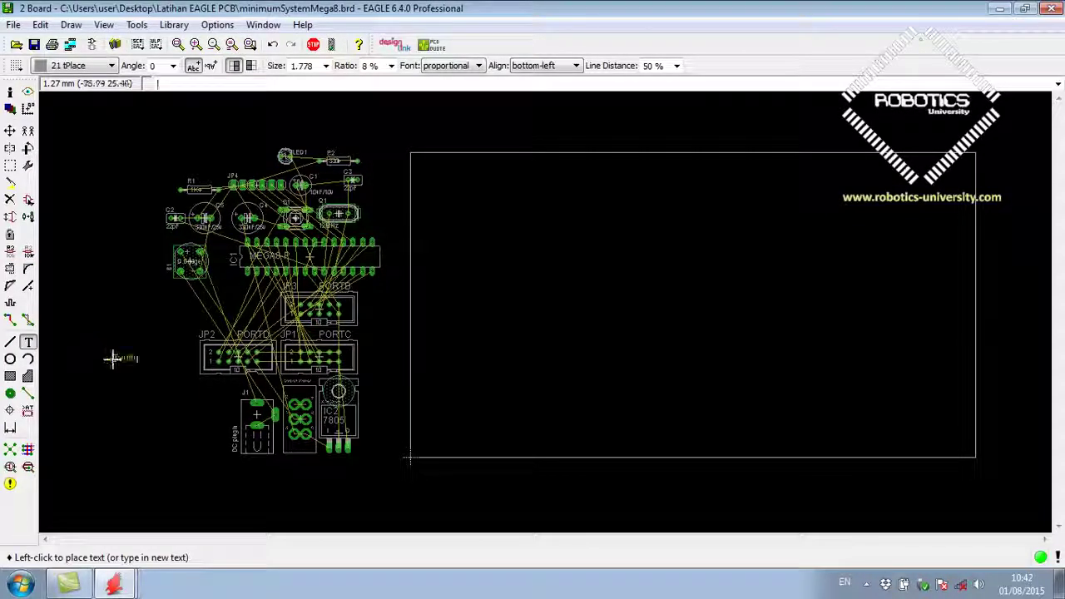
left_click(89, 332)
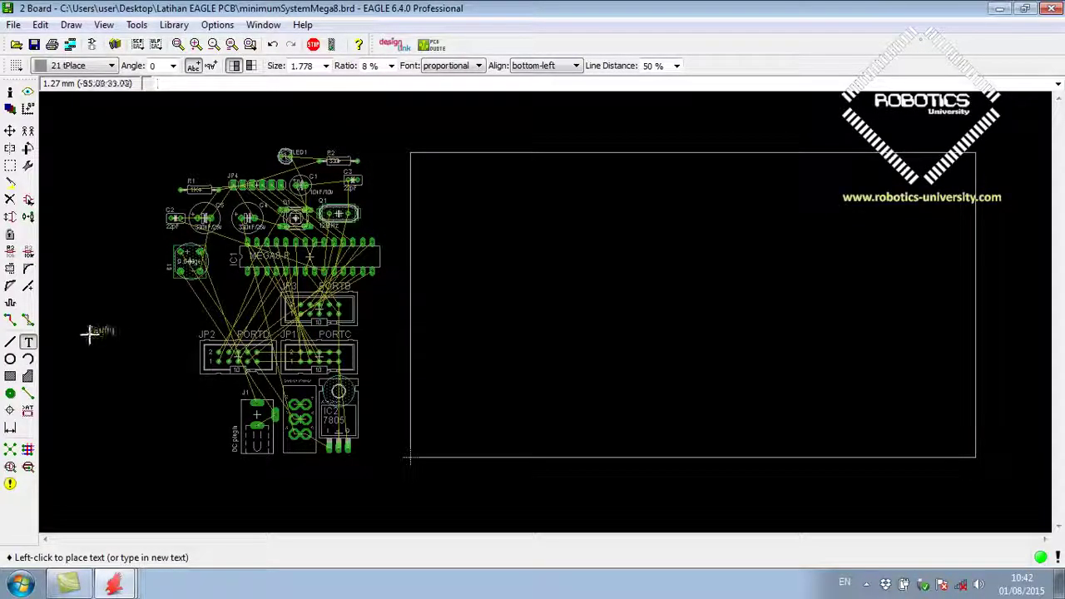
Step: Stack two copies of the name label beneath the original
left_click(28, 131)
left_click(90, 325)
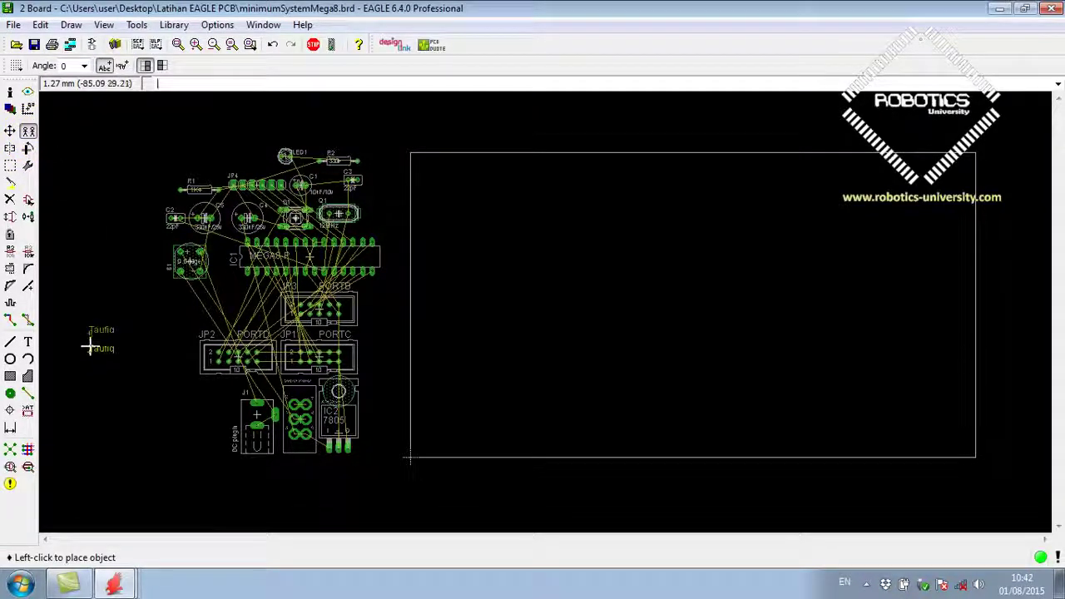
left_click(89, 344)
left_click(90, 346)
left_click(89, 362)
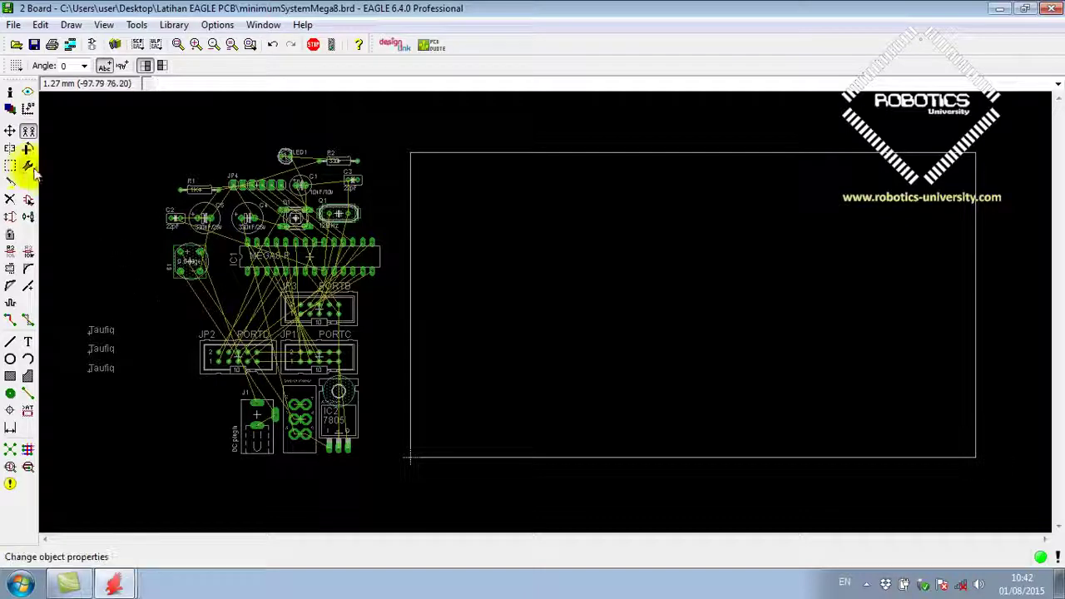
Step: Attempt to delete the MEGA8 chip IC1 and dismiss the backannotation error
left_click(10, 199)
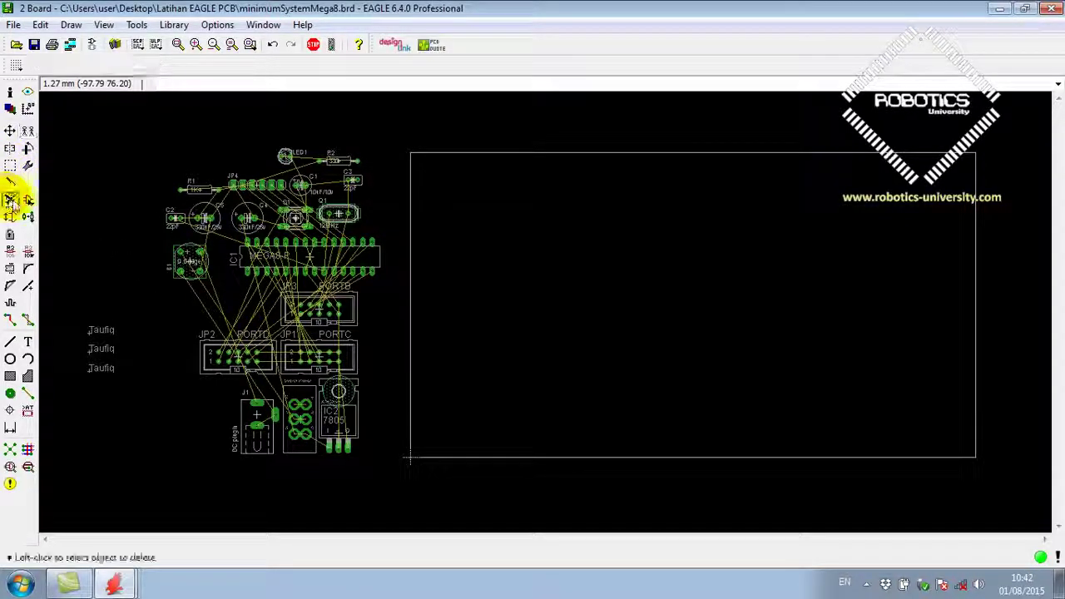
scroll(87, 333, "up", 2)
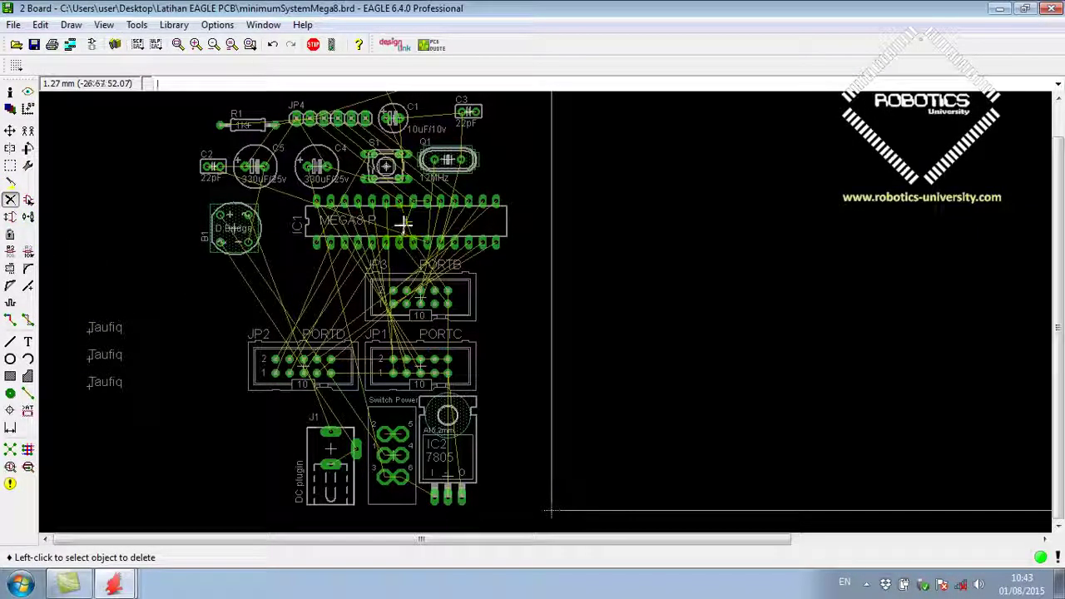
left_click(403, 225)
left_click(402, 225)
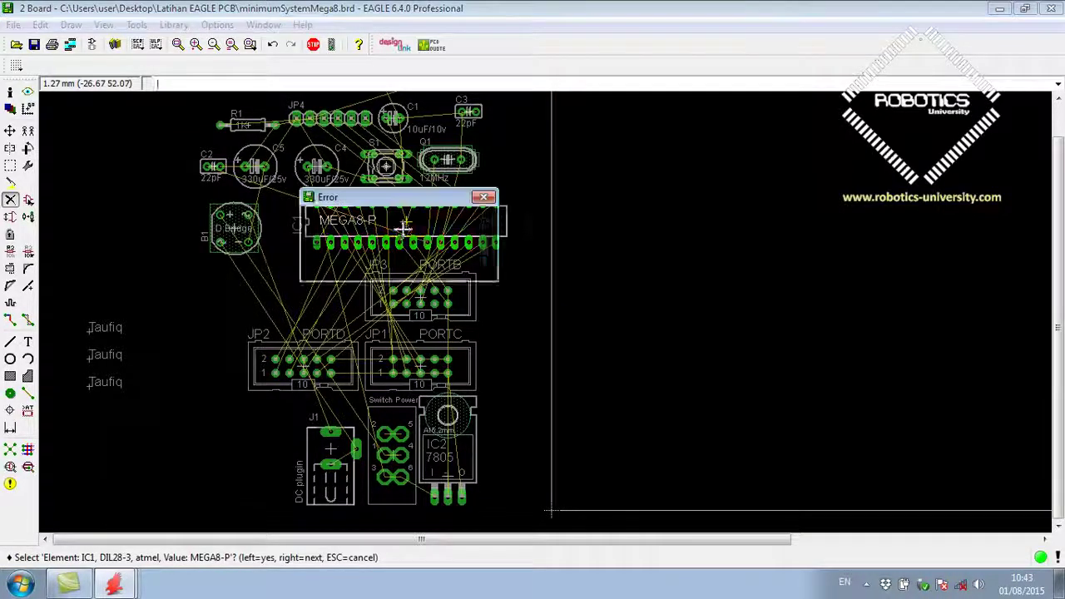
left_click(445, 262)
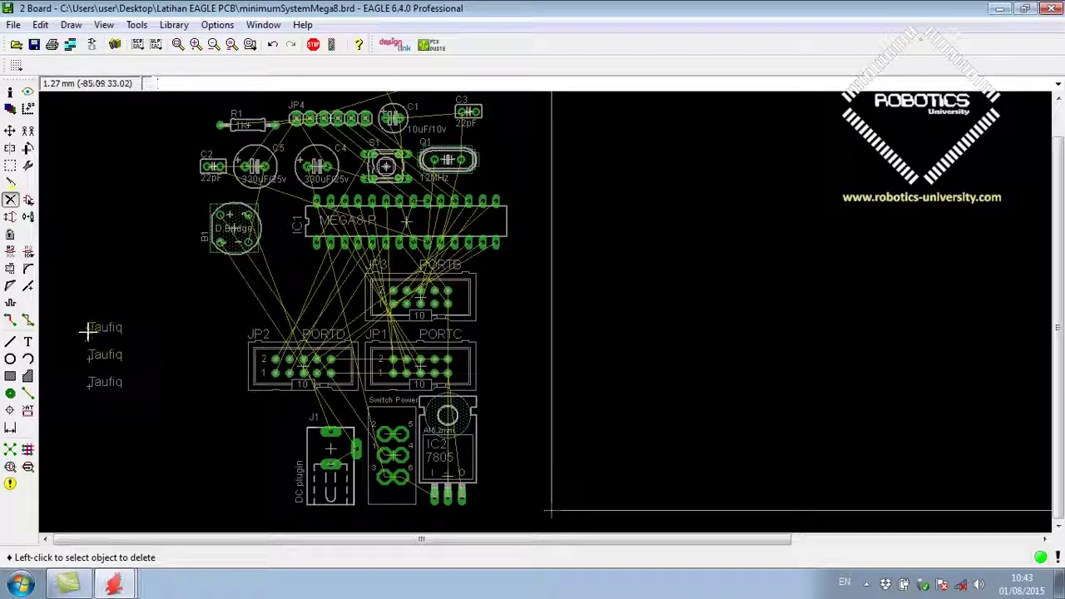
Step: Delete the three test text labels left of the components
scroll(164, 223, "down", 1)
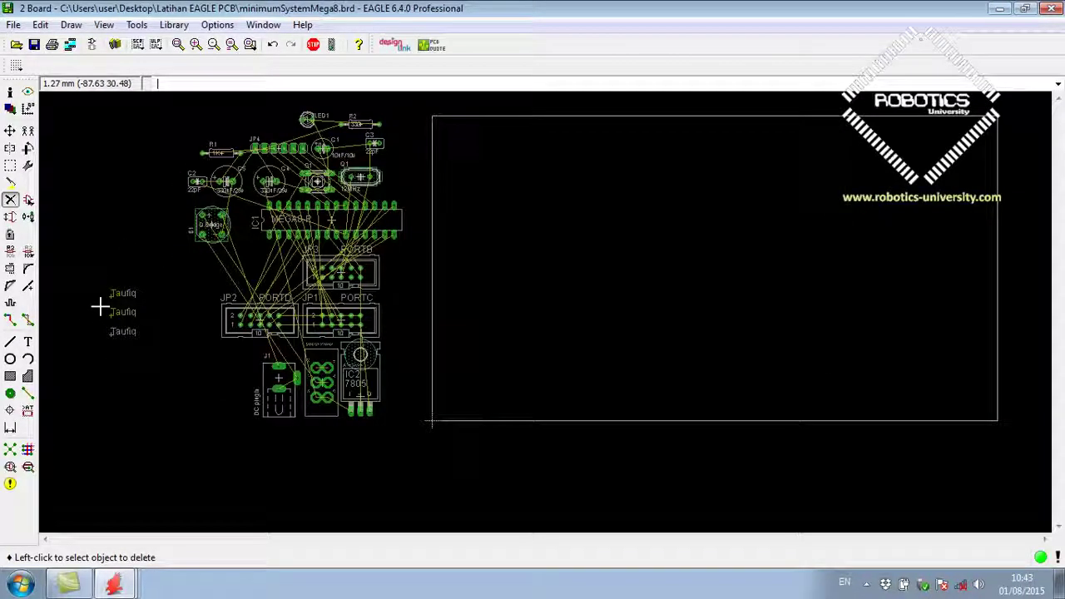
scroll(102, 307, "up", 2)
scroll(102, 307, "up", 1)
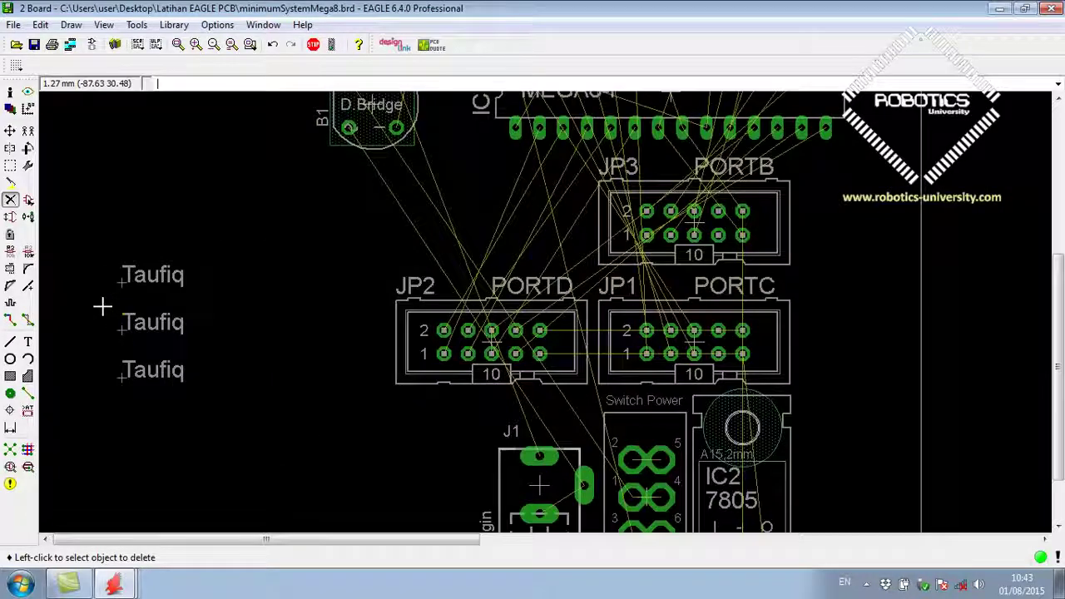
left_click(123, 283)
left_click(119, 327)
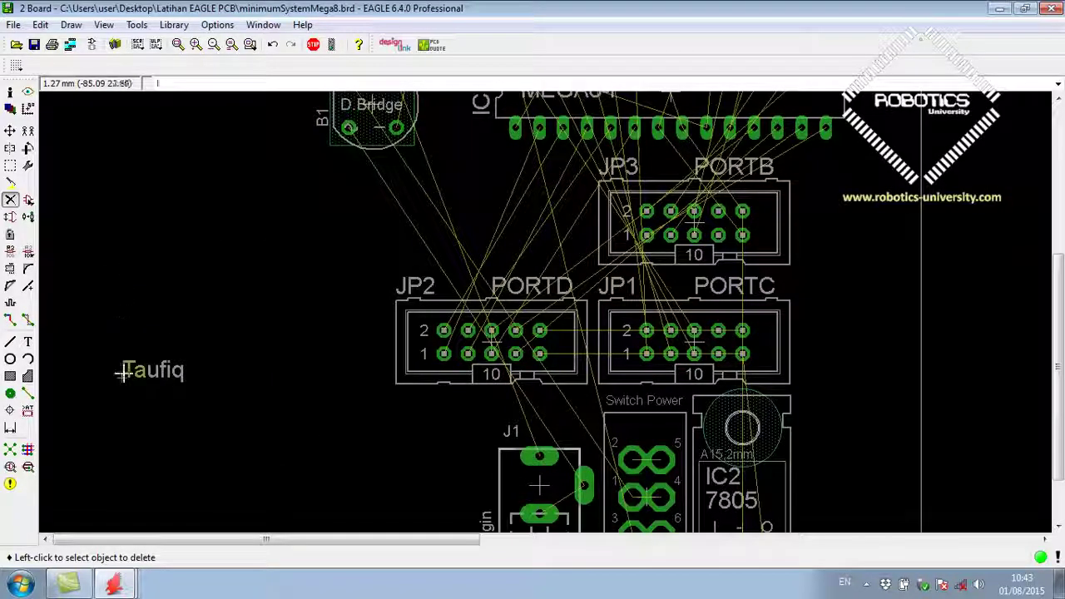
left_click(122, 375)
scroll(192, 255, "down", 2)
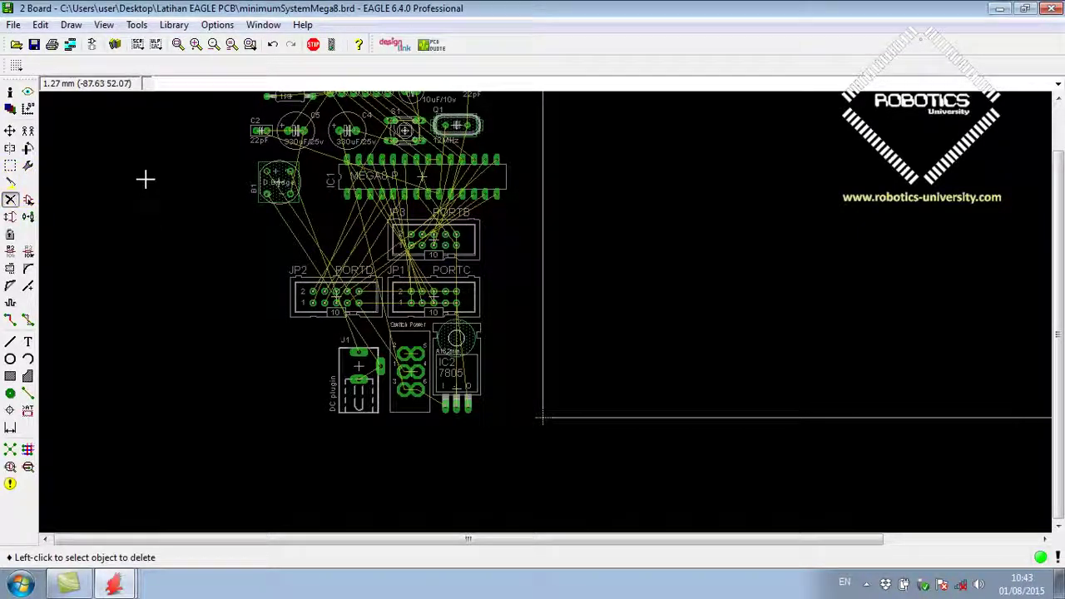
left_click(10, 130)
left_click(424, 178)
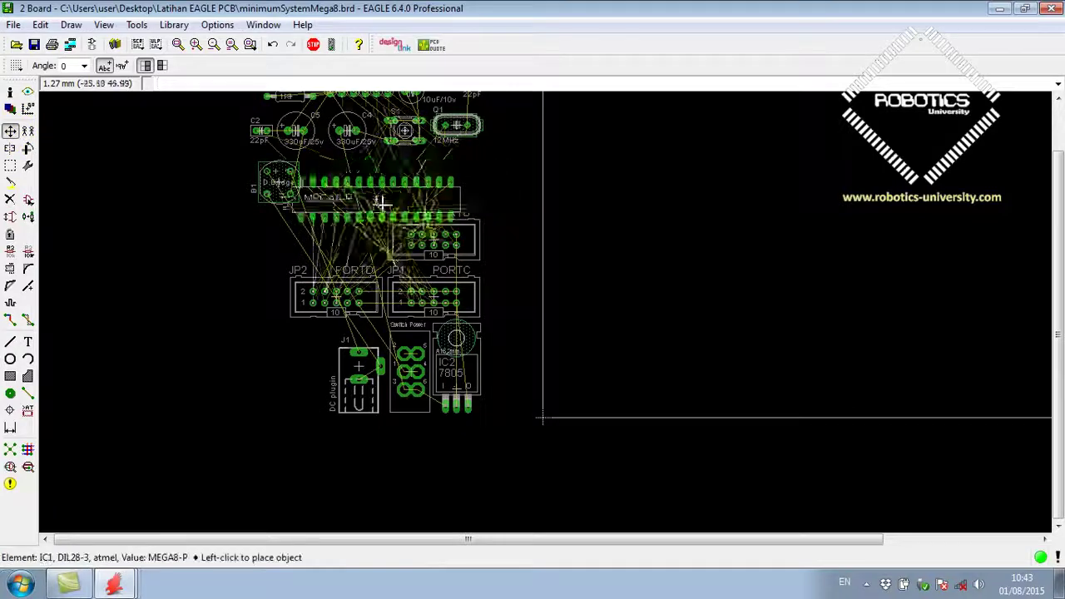
right_click(159, 283)
right_click(157, 291)
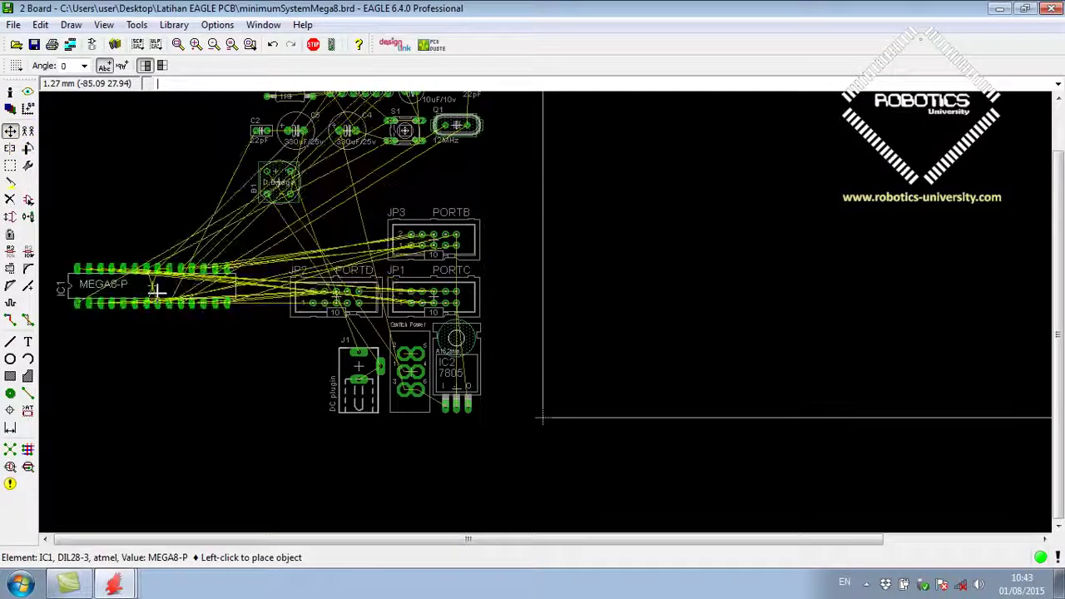
right_click(156, 291)
right_click(157, 291)
right_click(157, 289)
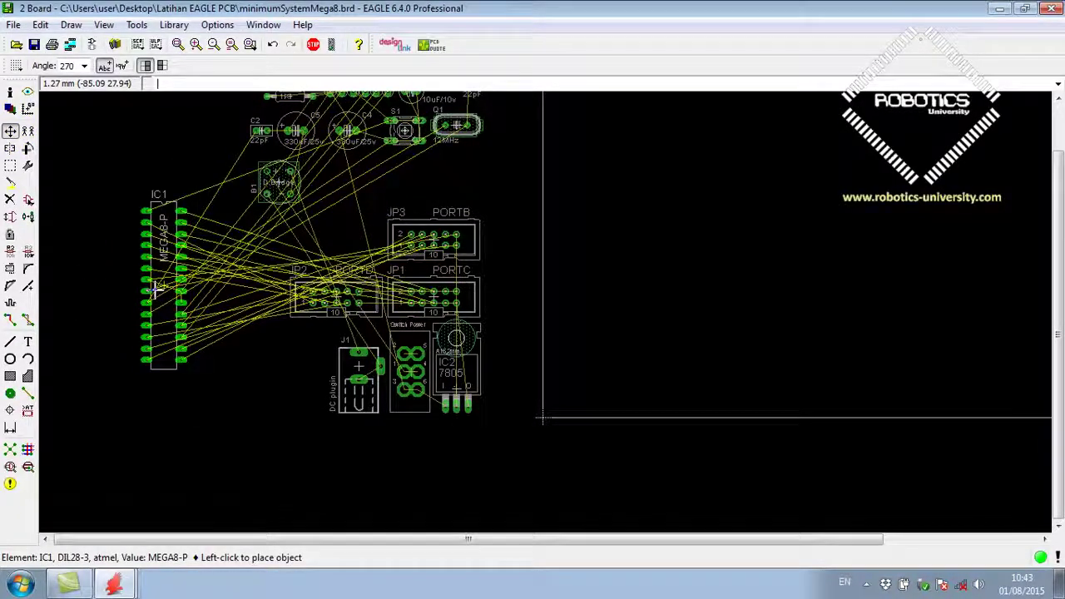
left_click(156, 290)
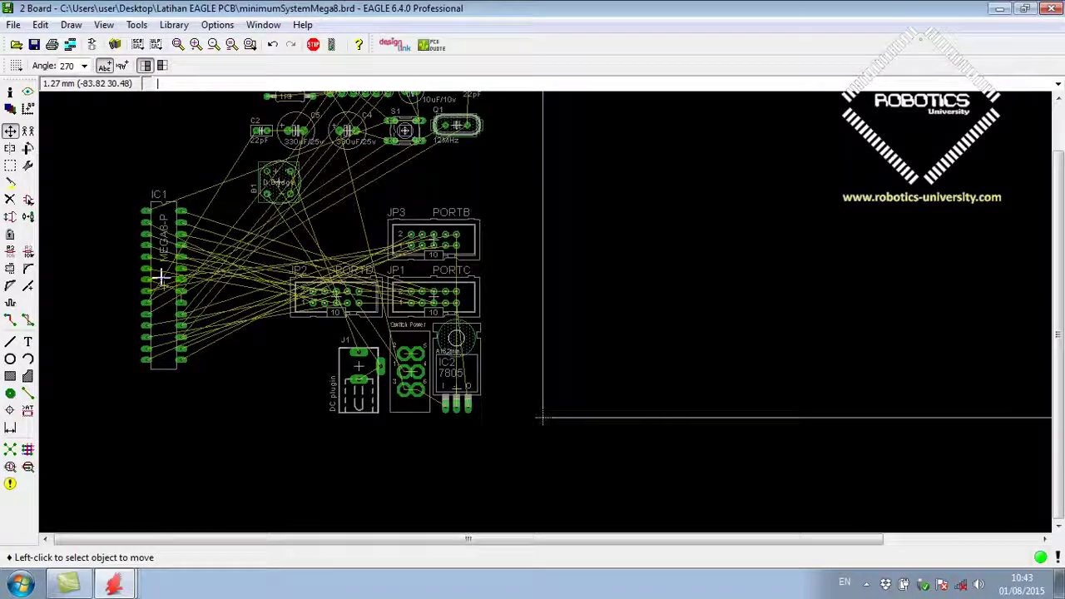
left_click(10, 149)
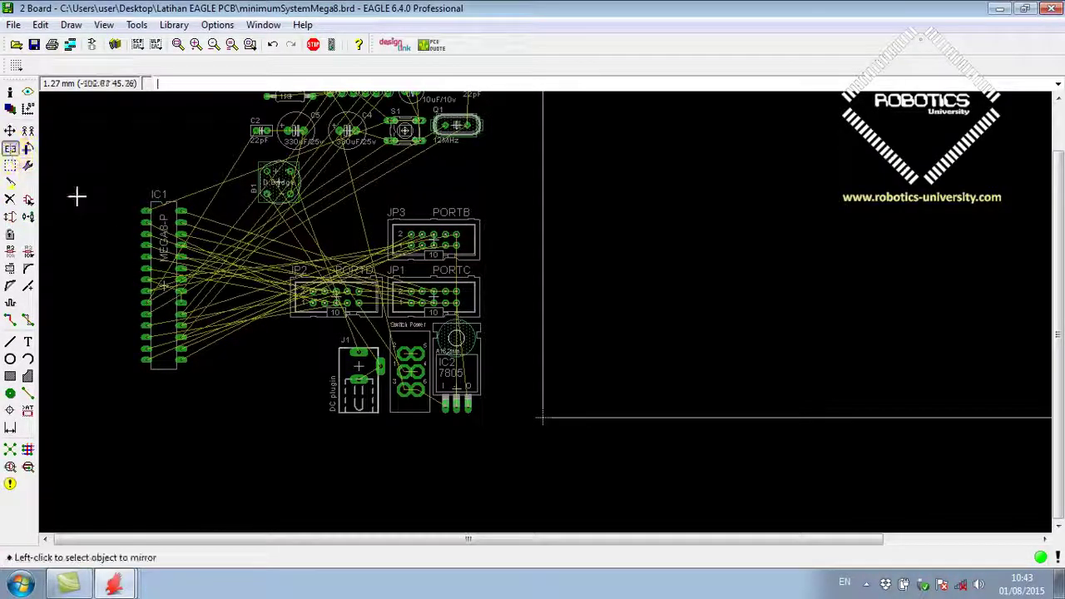
left_click(165, 283)
left_click(164, 283)
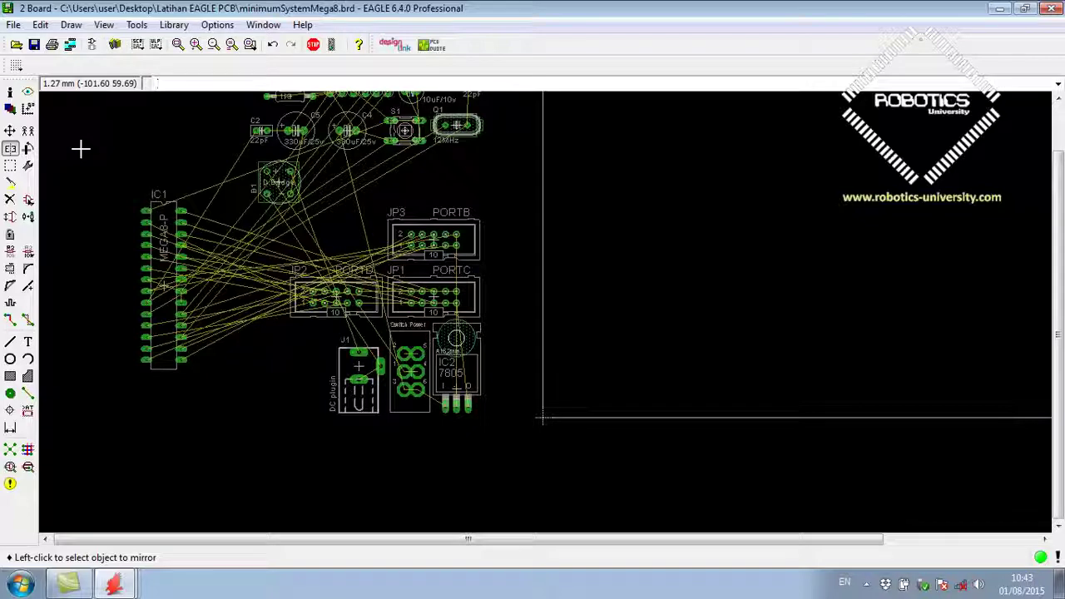
left_click(10, 131)
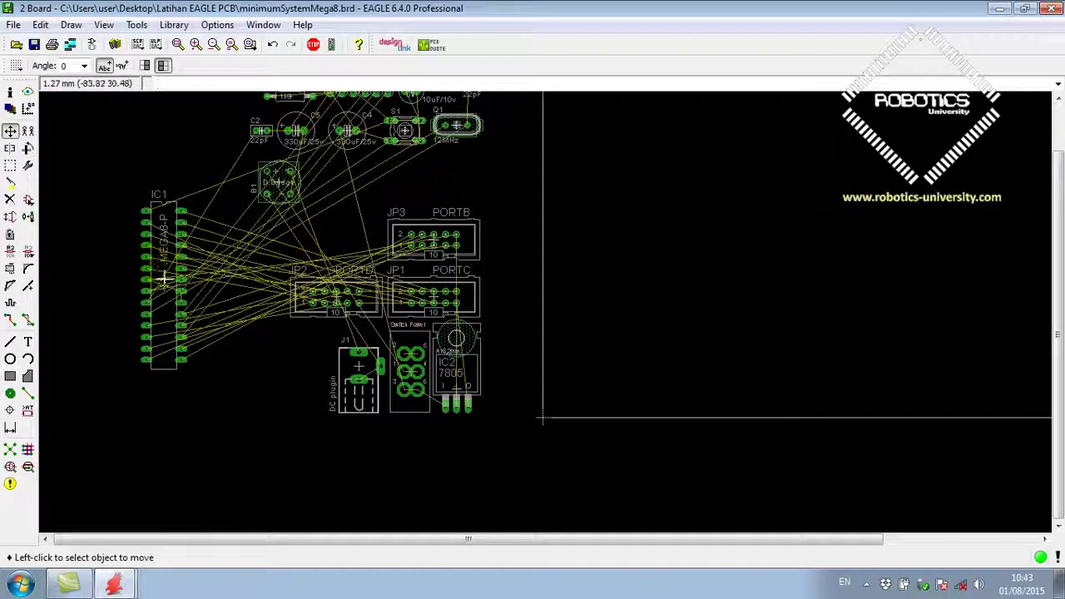
left_click(164, 285)
right_click(408, 210)
left_click(404, 177)
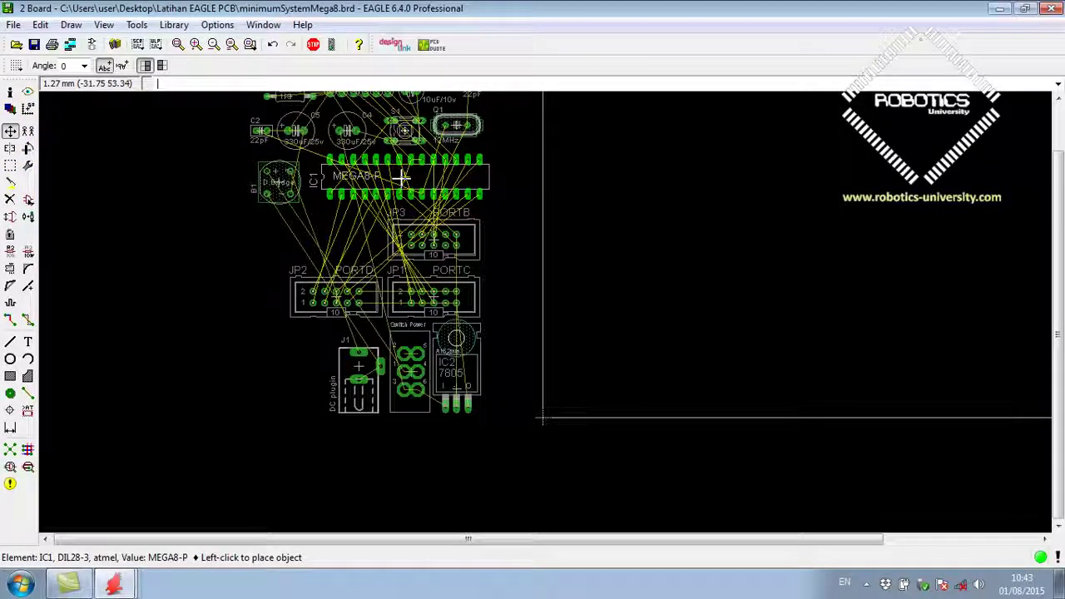
scroll(180, 313, "down", 2)
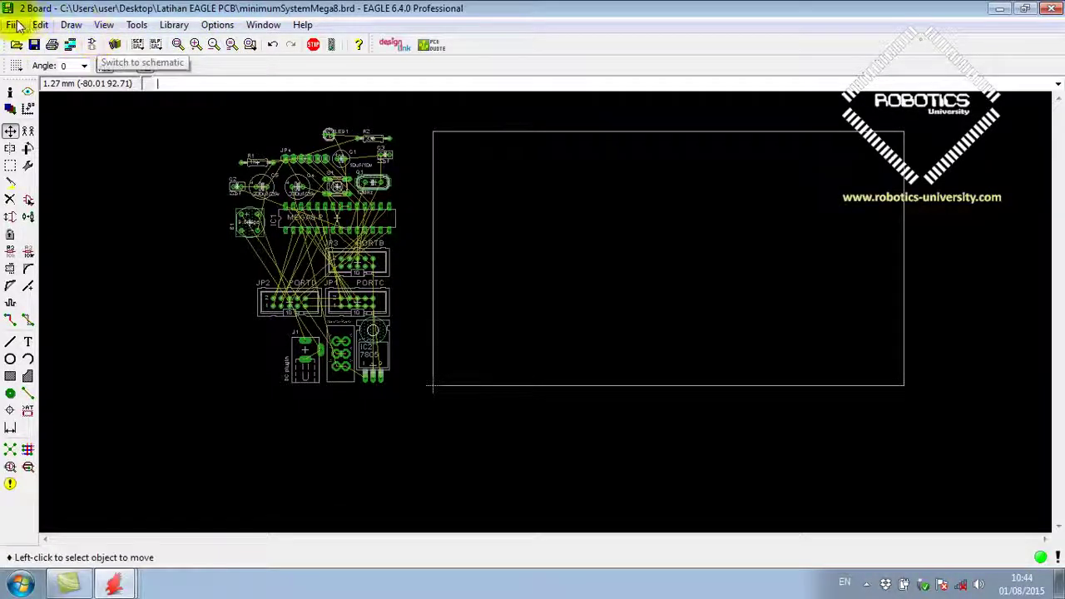
Step: Zoom to fit the board outline and all components in the view
left_click(177, 44)
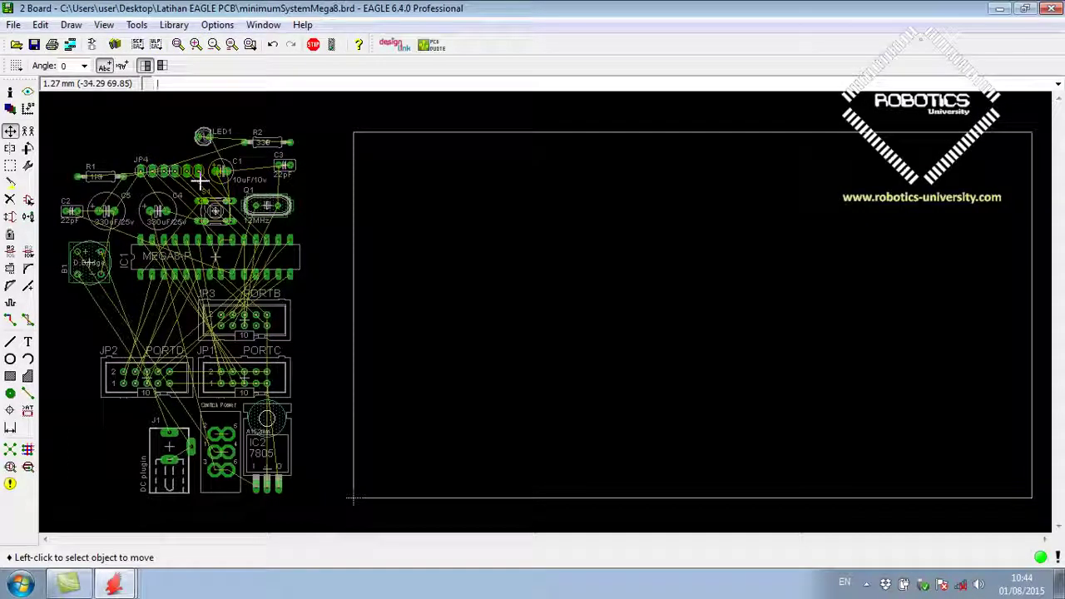